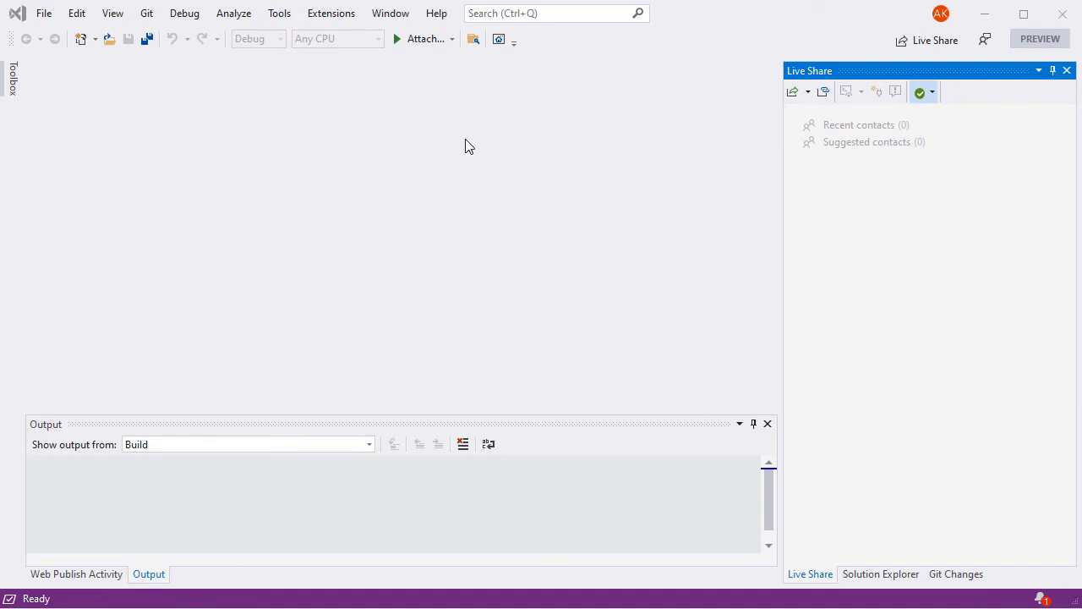
Step: Set the Visual Studio color theme to Dark in the general environment options
left_click(279, 16)
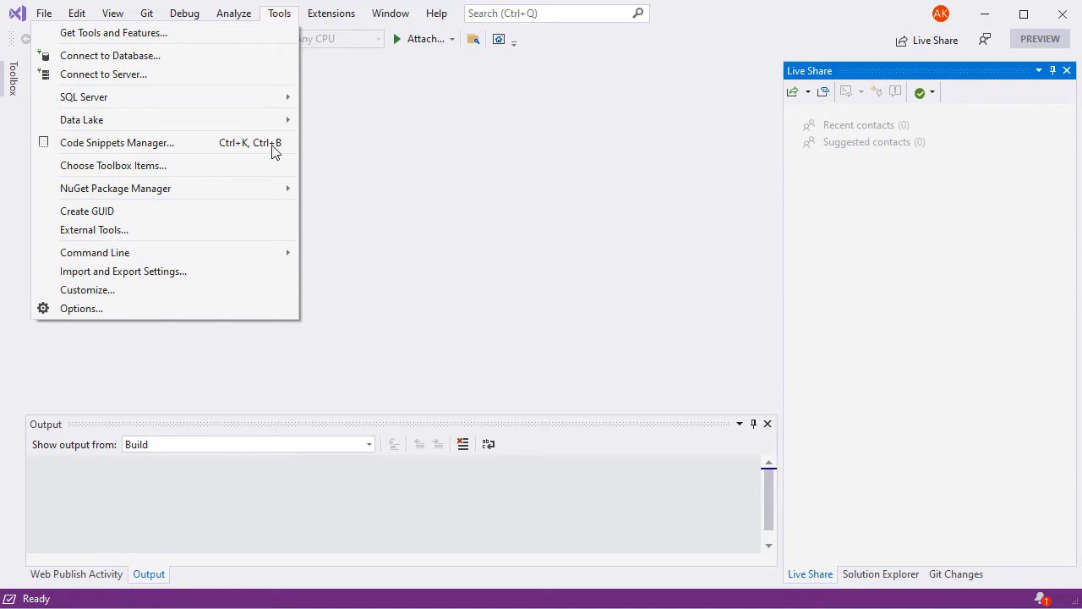
left_click(247, 301)
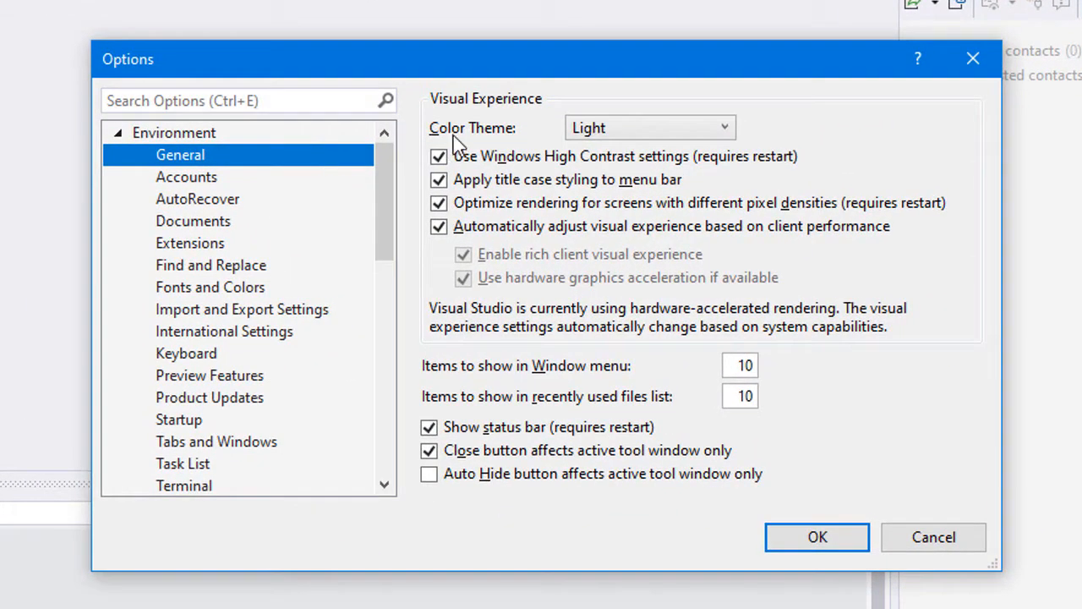
left_click(620, 139)
left_click(619, 178)
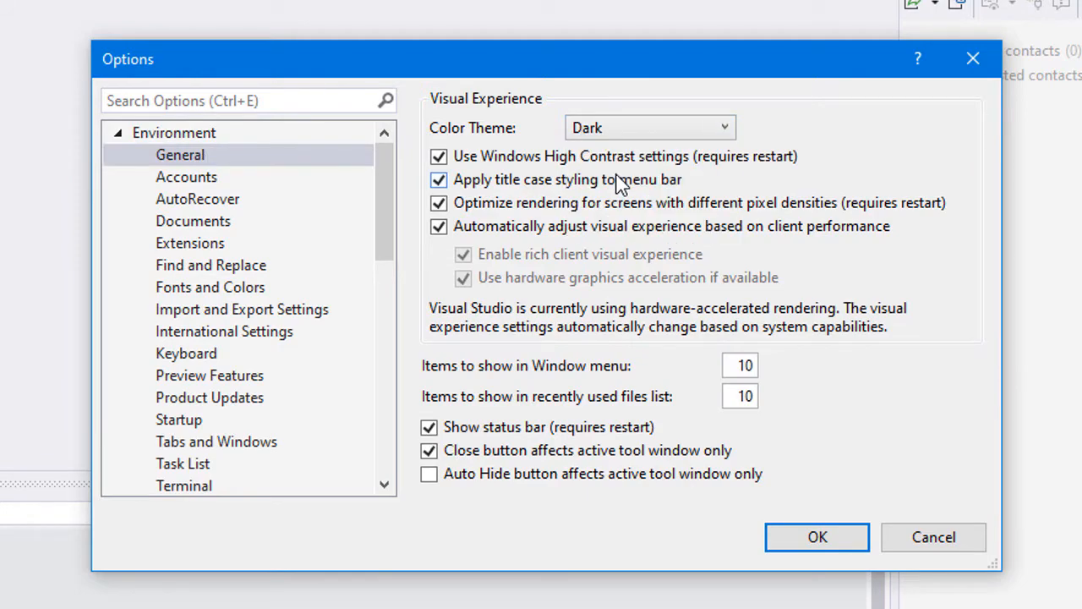
left_click(811, 538)
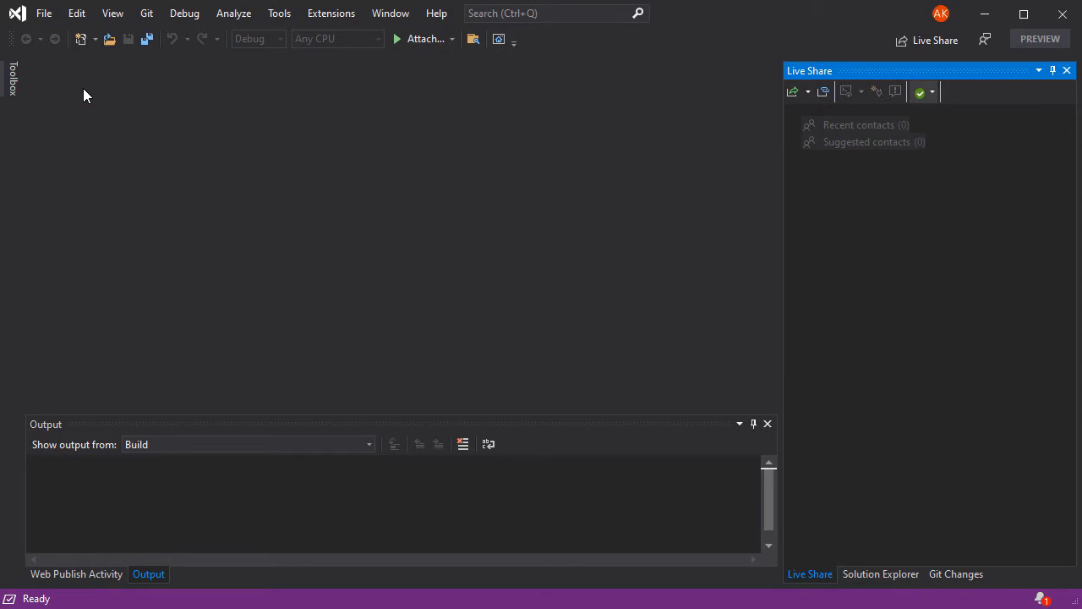
Step: Start a new project based on the C# ASP.NET Core Web App template
left_click(51, 20)
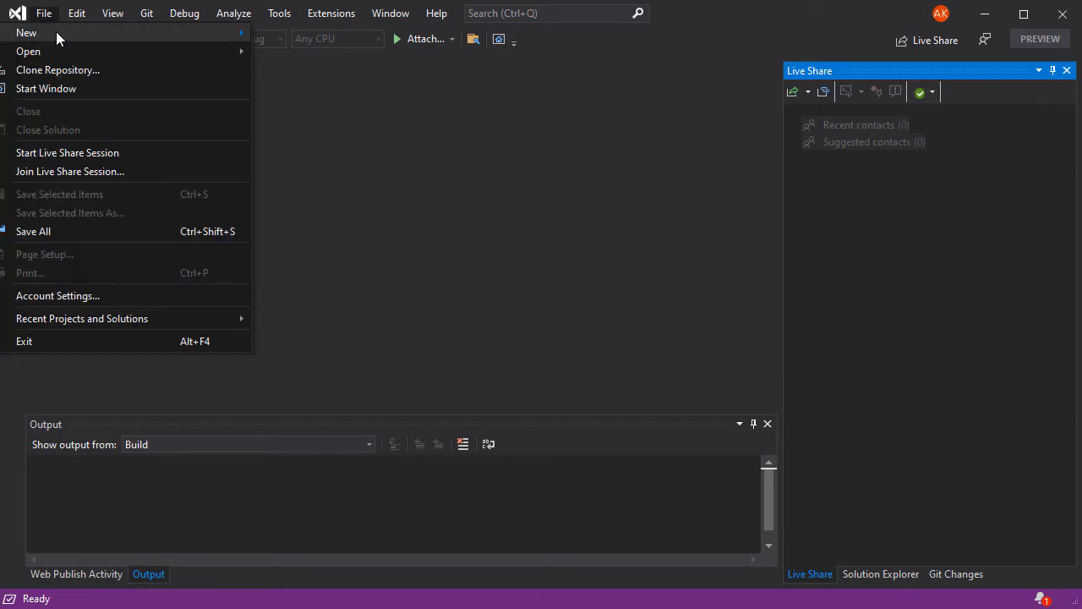
mouse_move(56, 32)
left_click(308, 37)
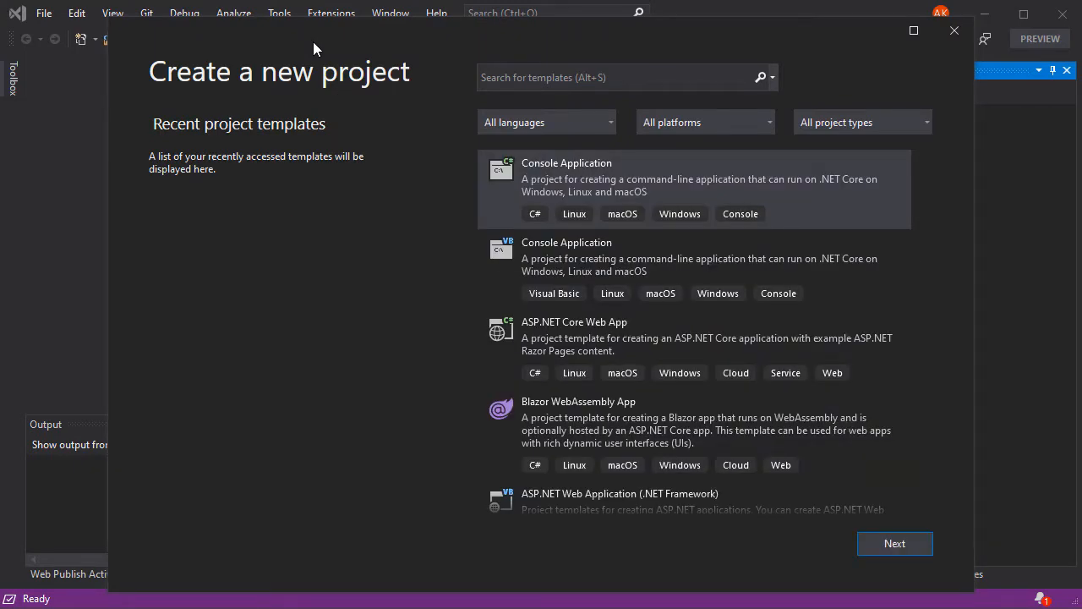
left_click_drag(349, 35, 328, 28)
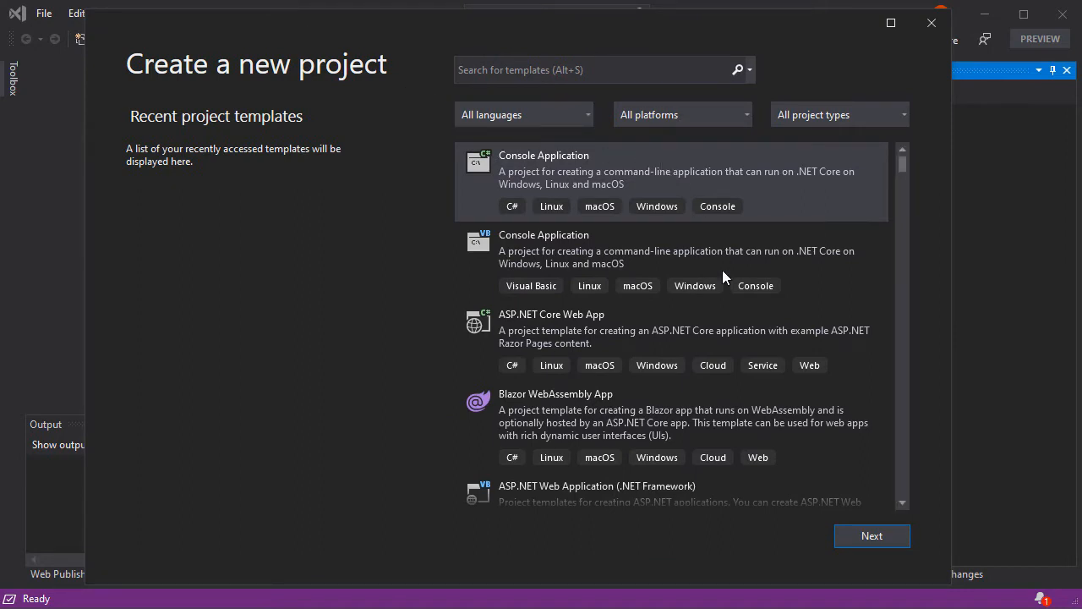
left_click(605, 334)
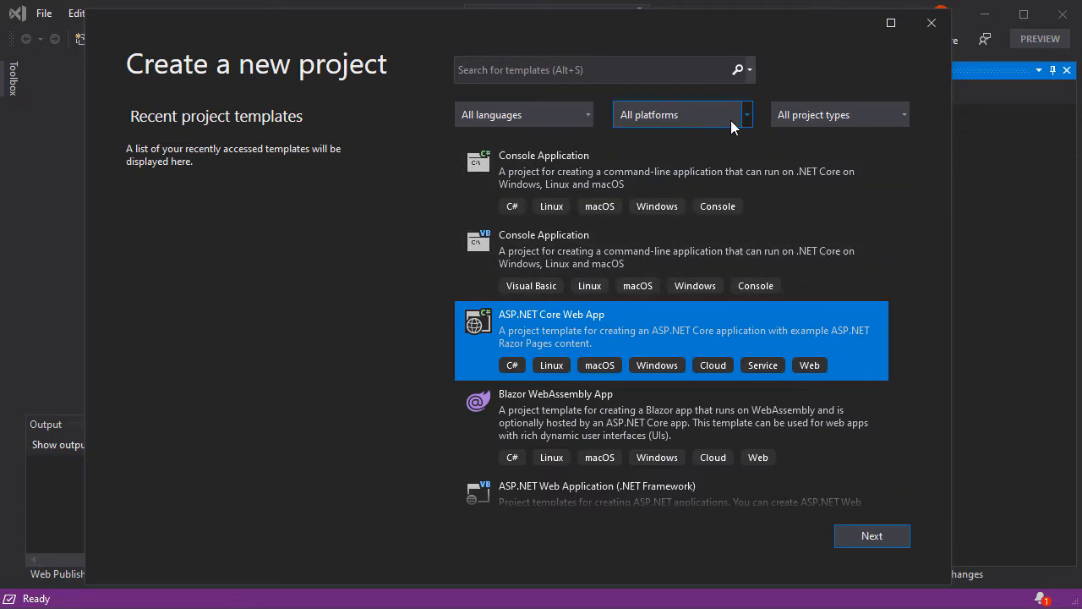
left_click(866, 539)
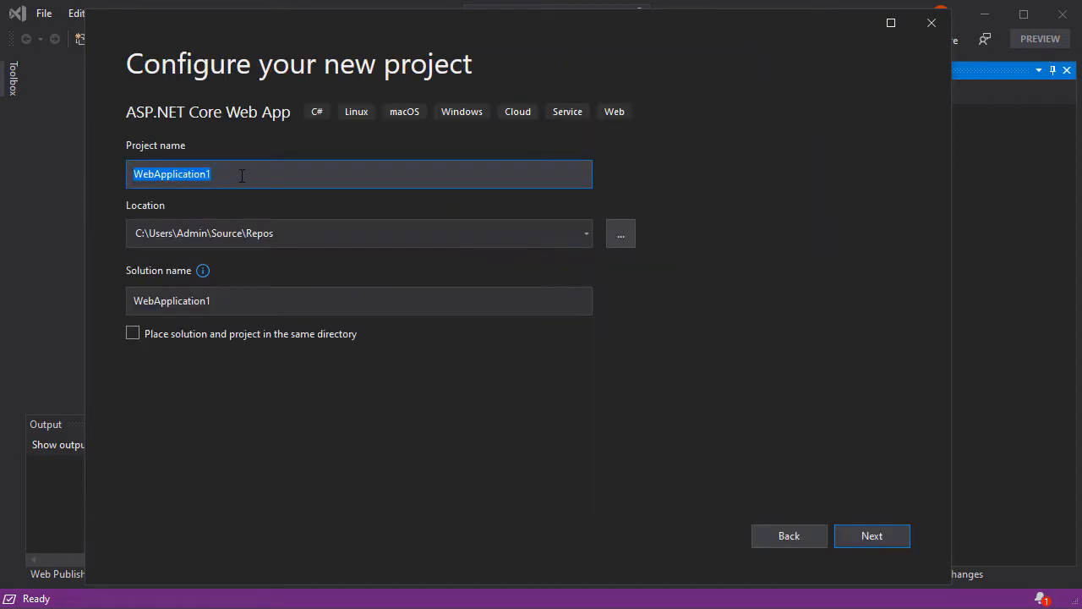
Step: Name the new project WebAppCore5 and continue to the additional information page
left_click(242, 175)
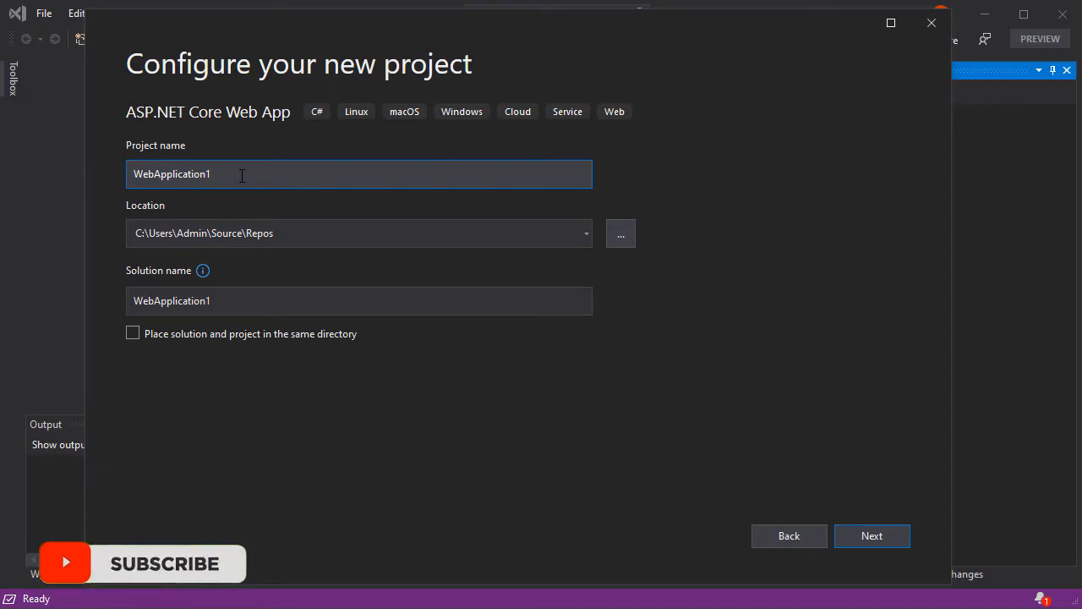
left_click_drag(244, 174, 77, 172)
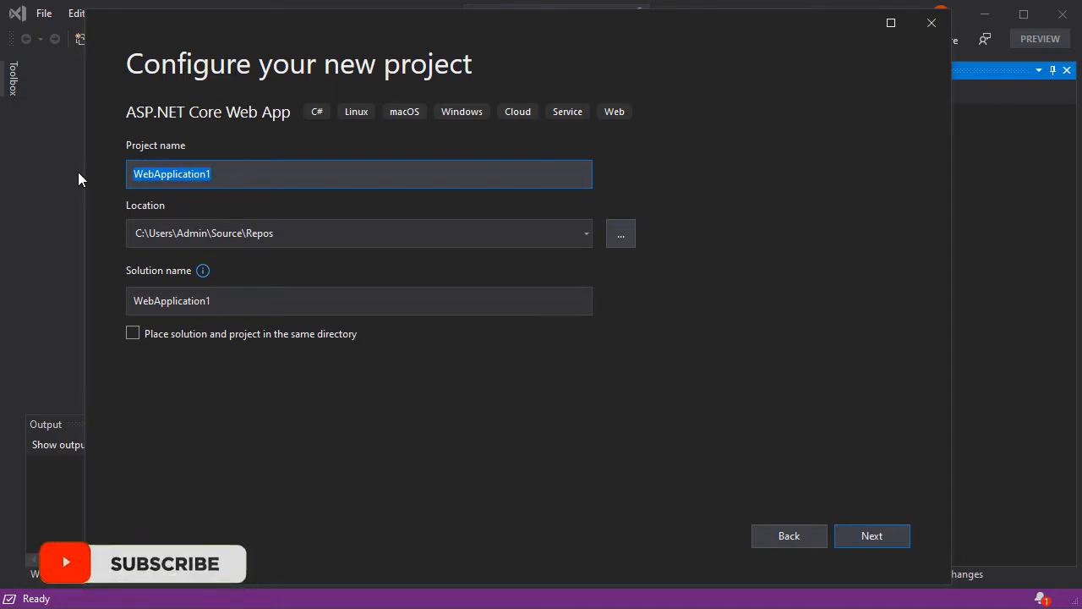
type("W")
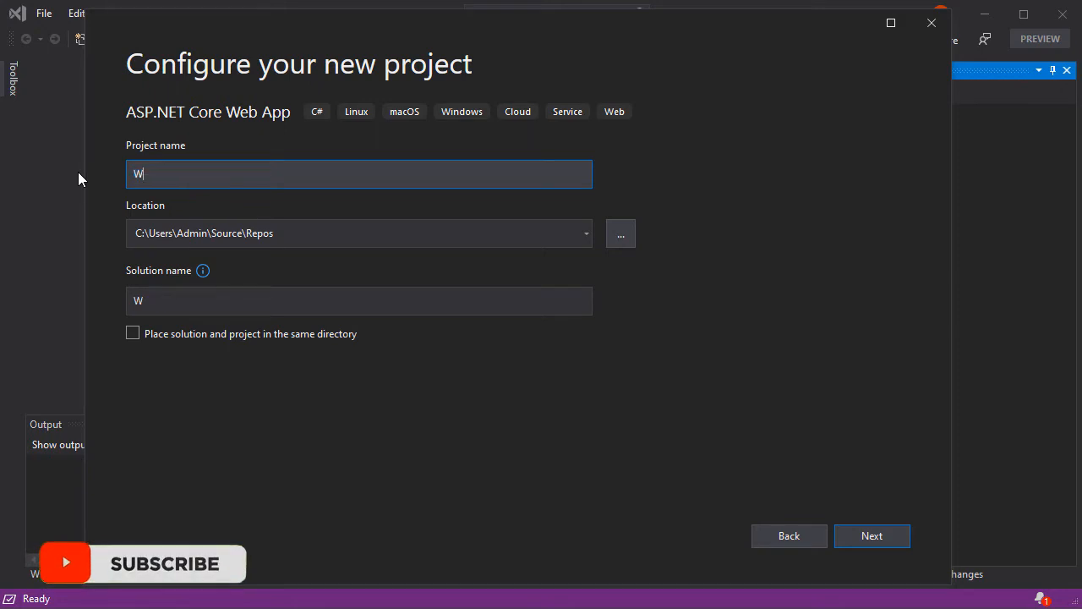
type("ebA")
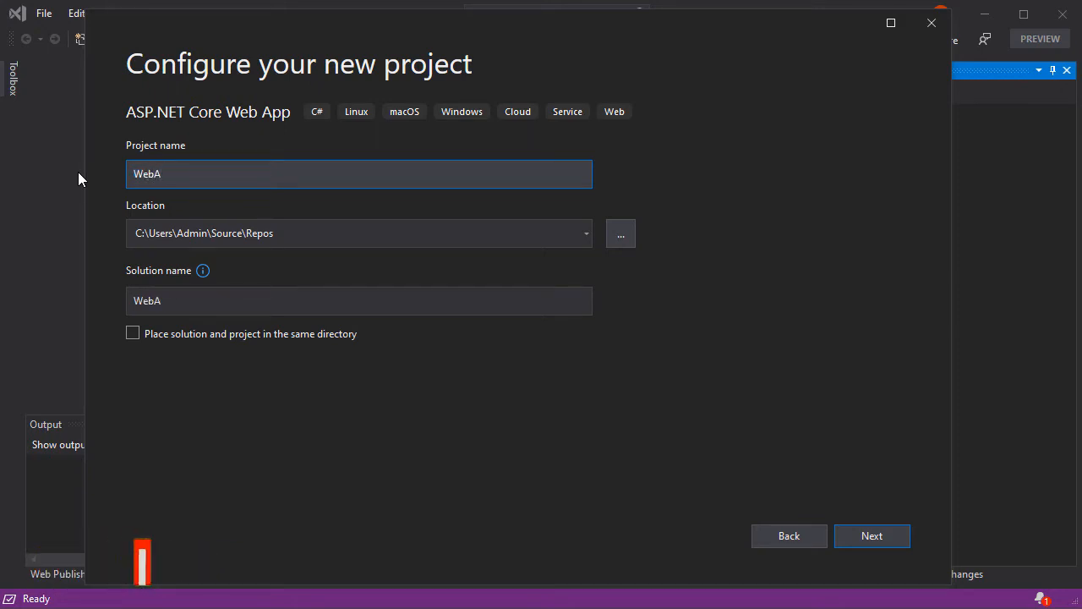
type("ppCore5")
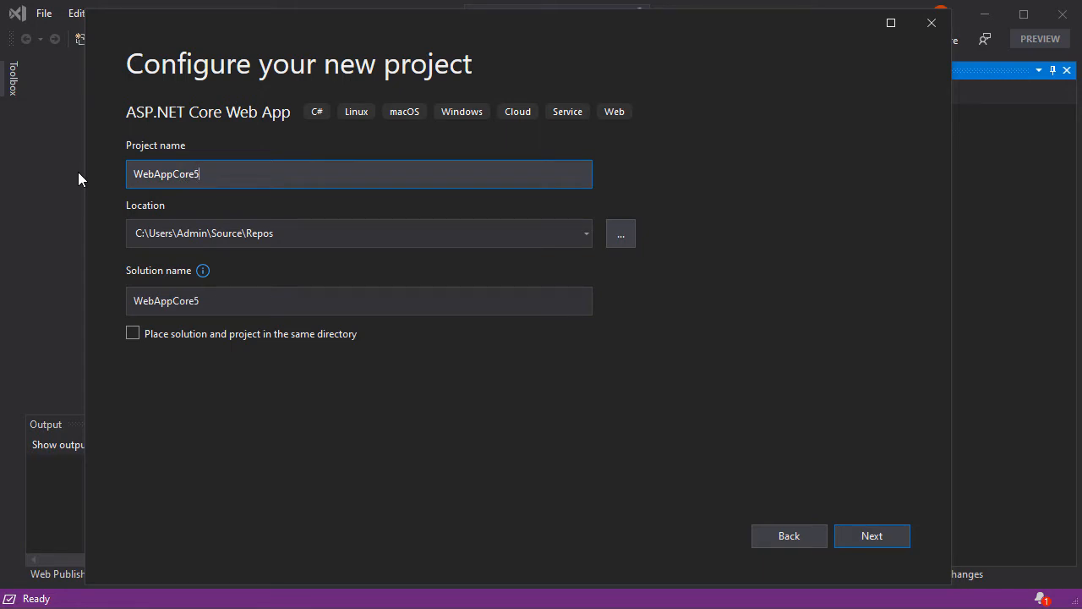
left_click(873, 535)
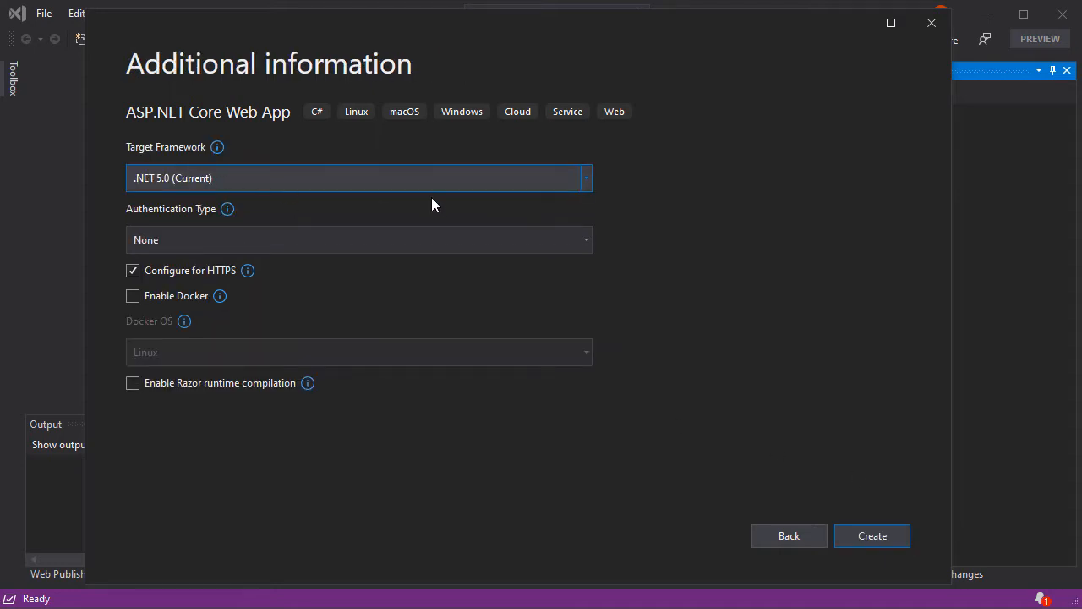
Step: Create the project with .NET 5.0 (Current) as target framework and show its files in Solution Explorer
left_click(263, 179)
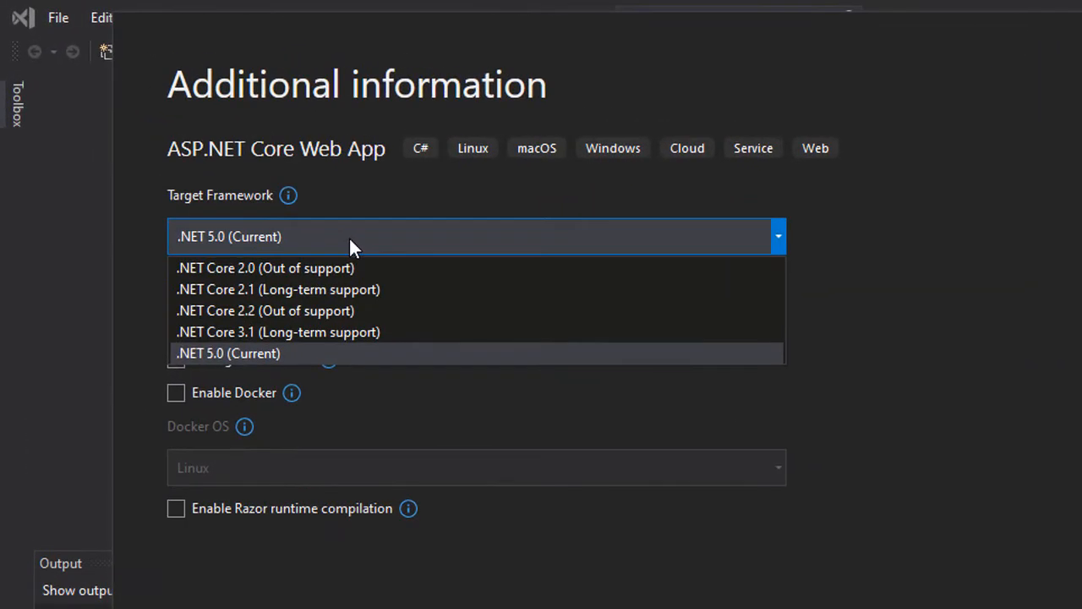
left_click(246, 355)
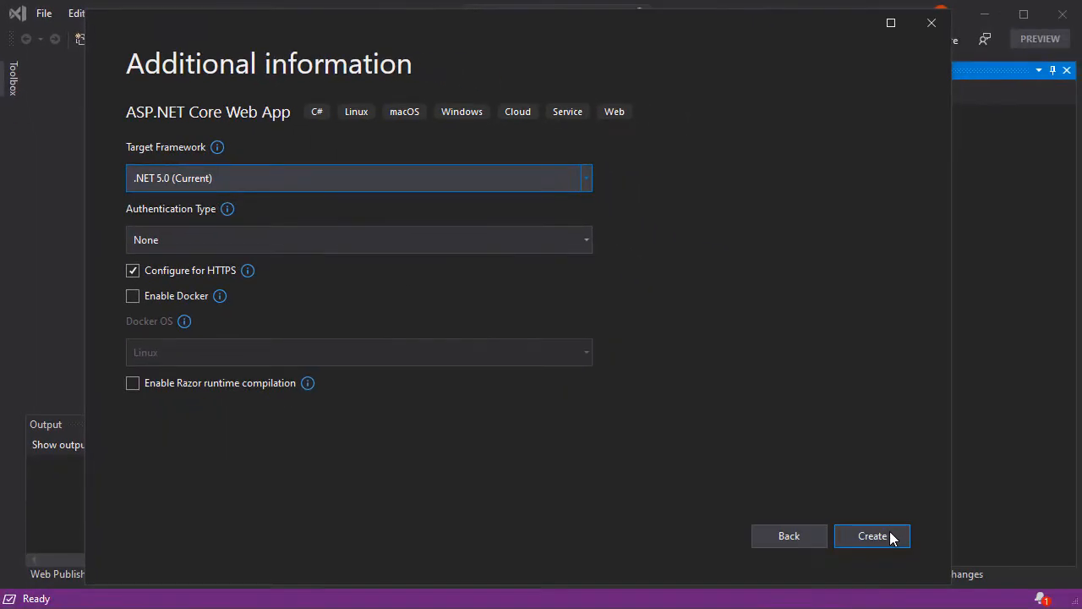
left_click(863, 534)
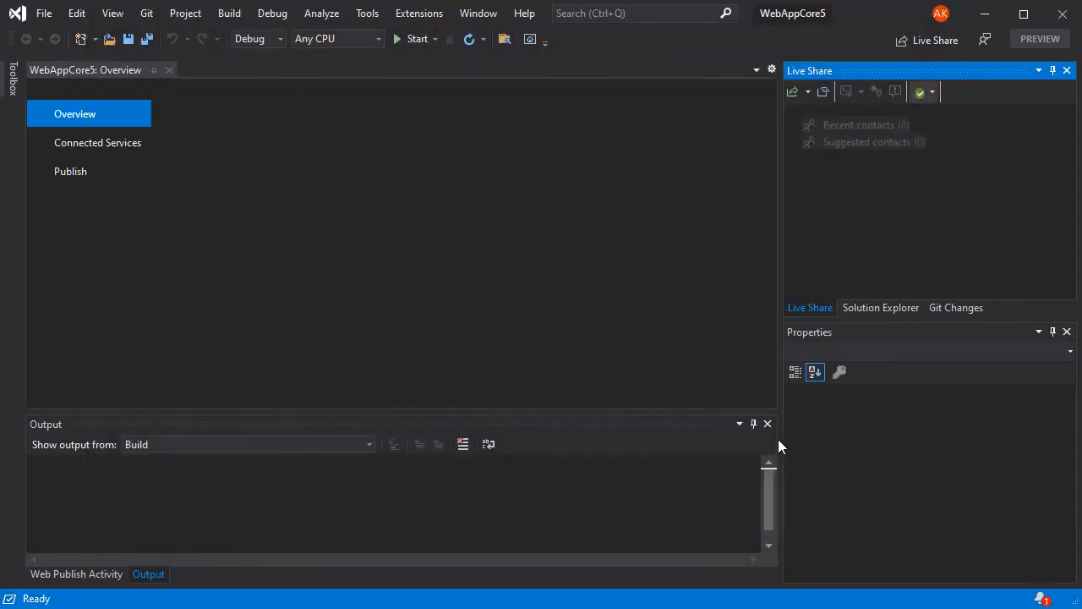
left_click(875, 311)
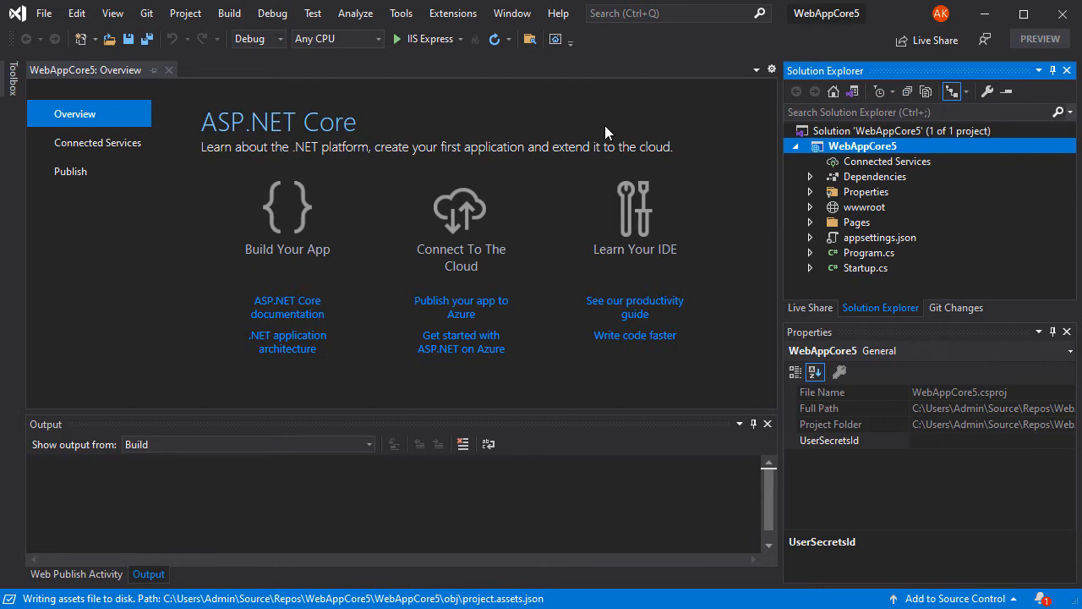
Step: Run the web app with IIS Express and fit the browser window within the screen
left_click(423, 38)
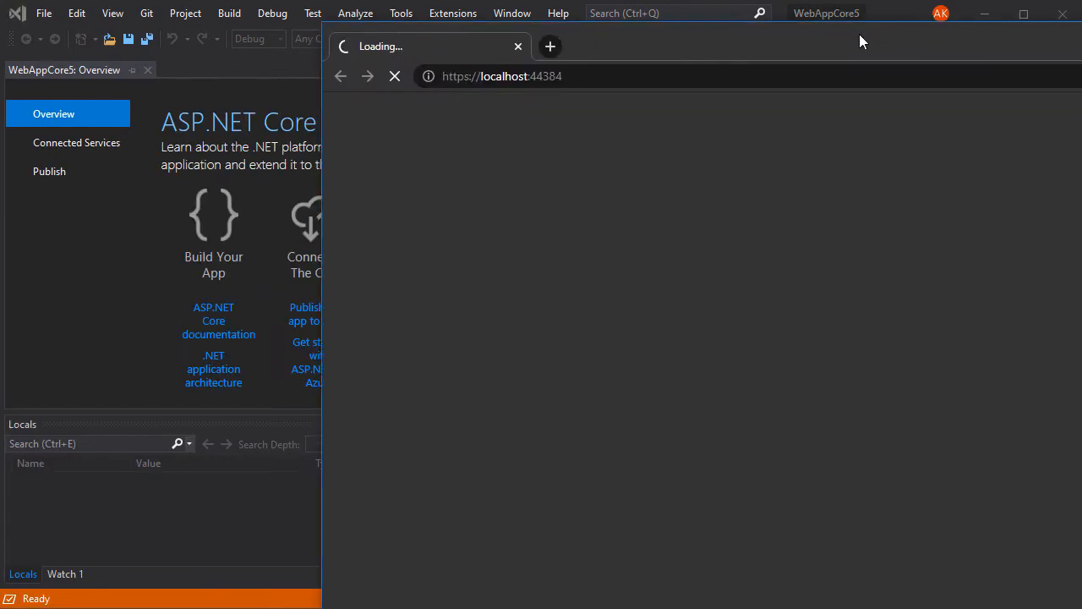
left_click_drag(859, 40, 603, 25)
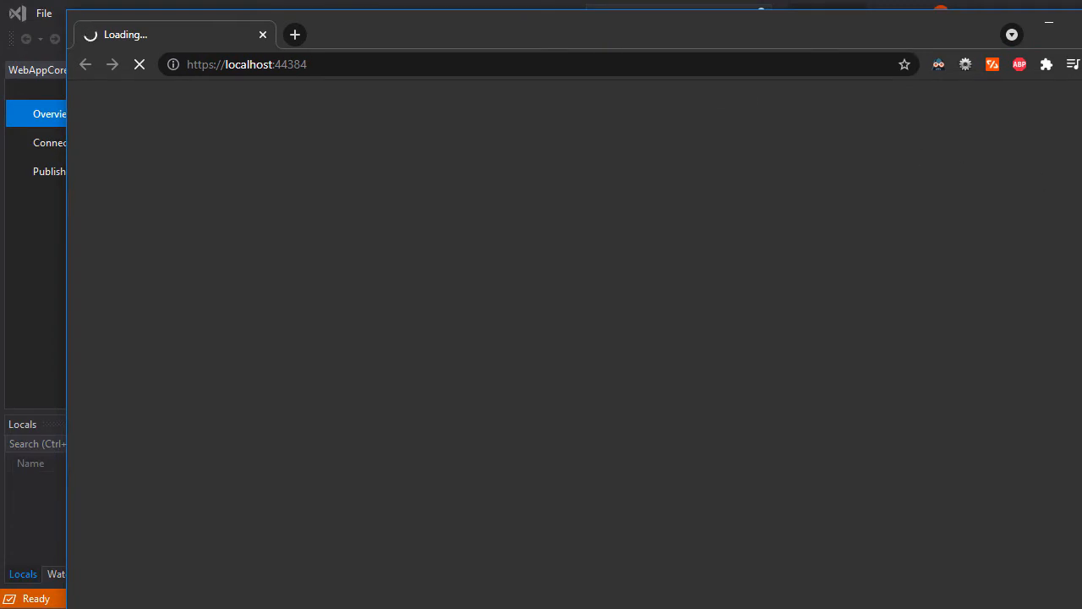
left_click_drag(1081, 180, 903, 179)
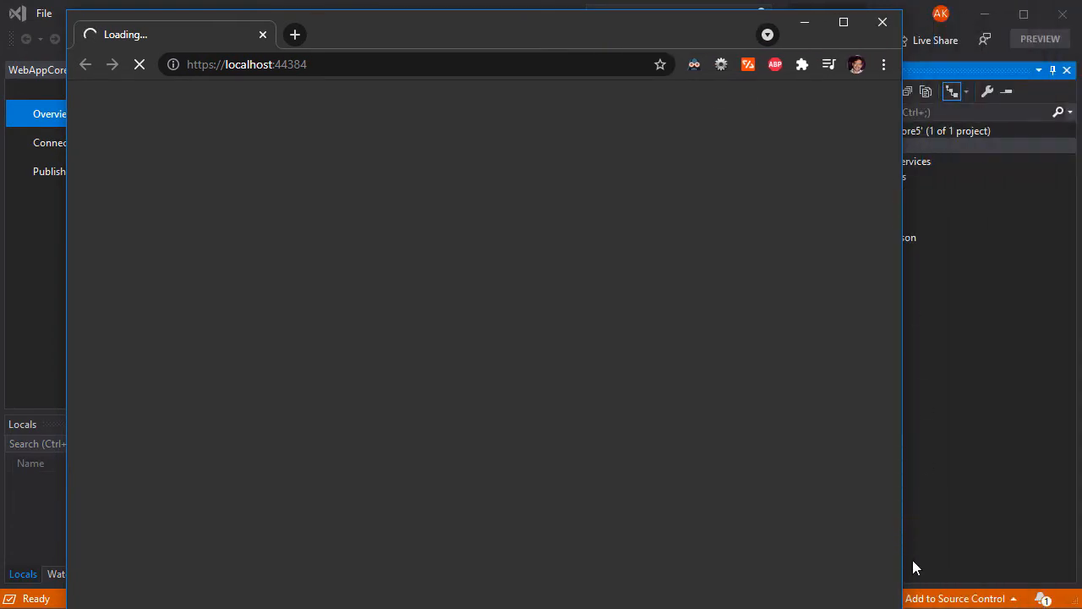
left_click_drag(901, 558, 895, 510)
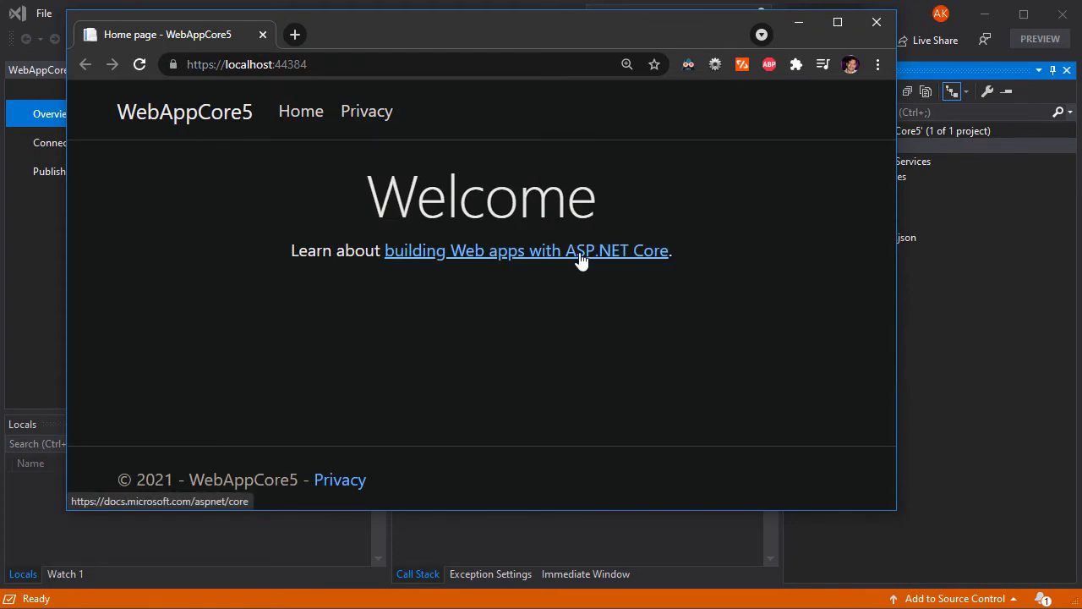
Step: Turn off Dark Reader for the localhost:44384 site
left_click(689, 68)
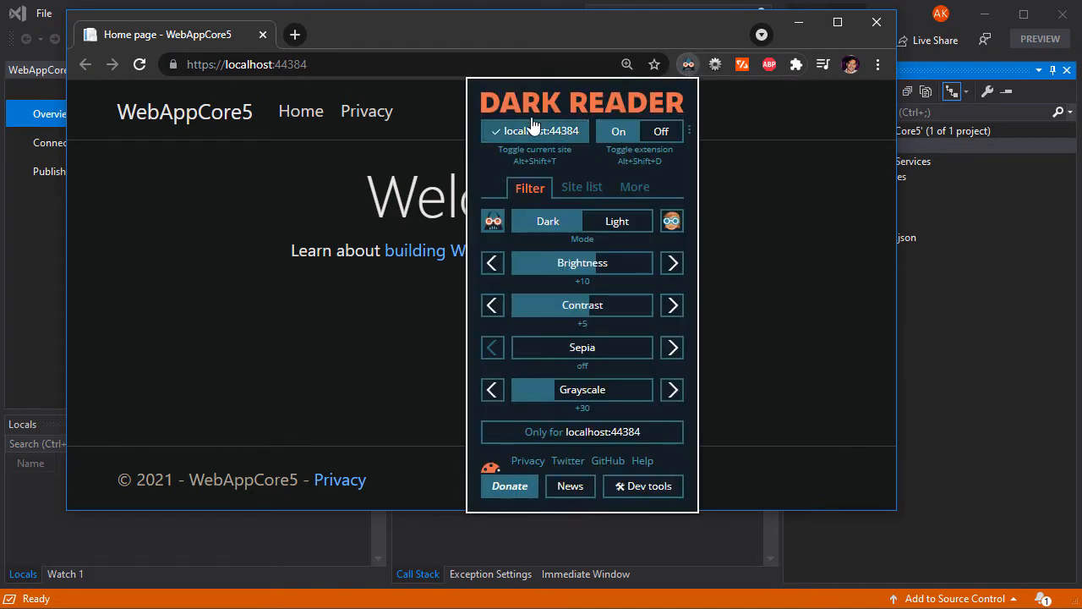
left_click(562, 132)
left_click(752, 120)
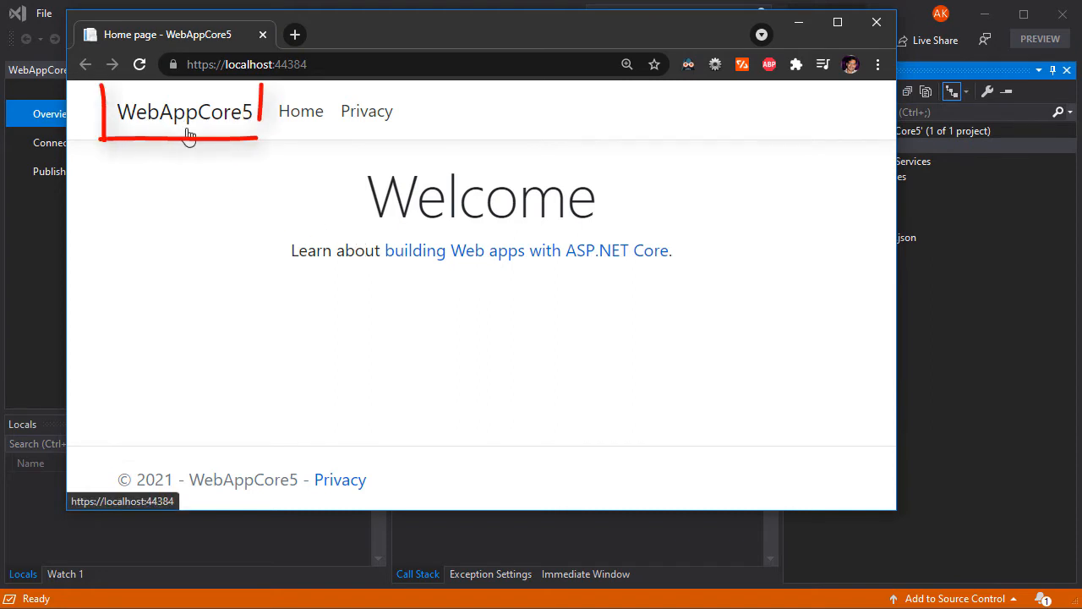
Step: Check the running site's localhost address in the browser, and stop the debugging session in Visual Studio
left_click_drag(401, 38, 466, 131)
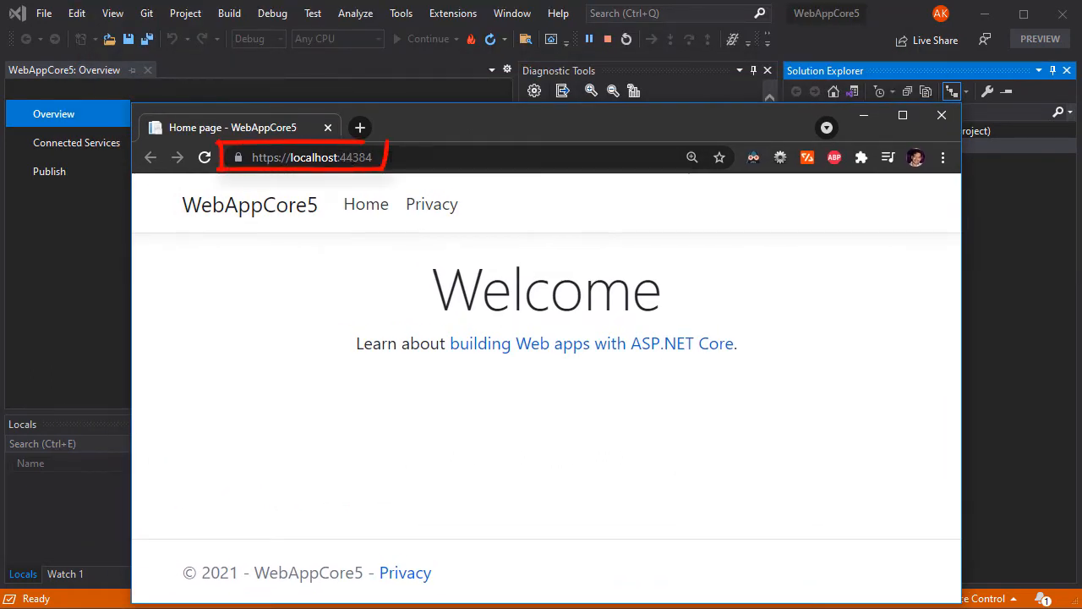
left_click_drag(686, 123, 673, 66)
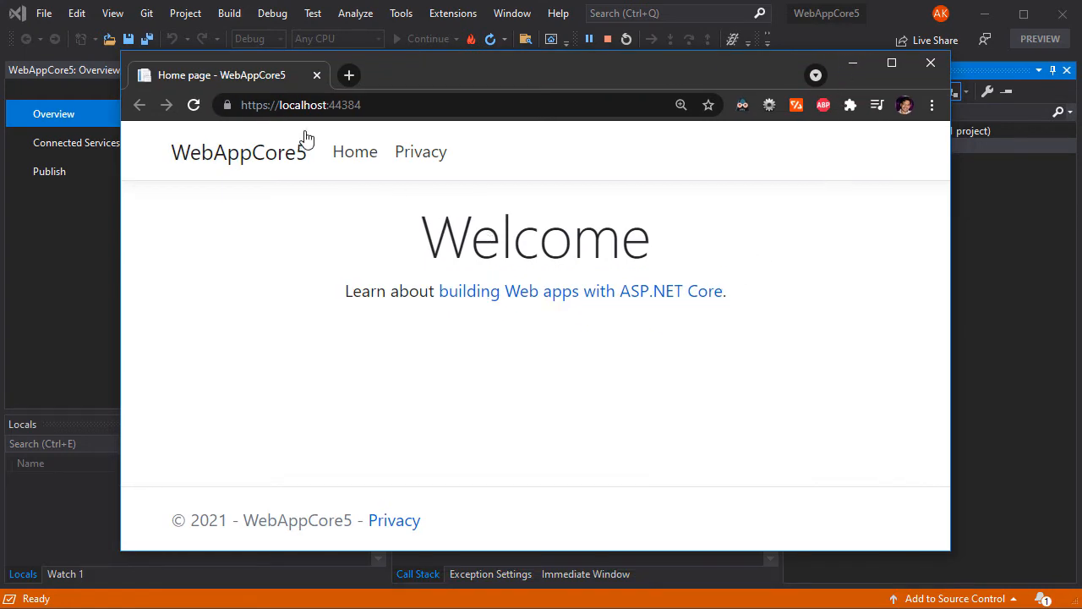
left_click(242, 105)
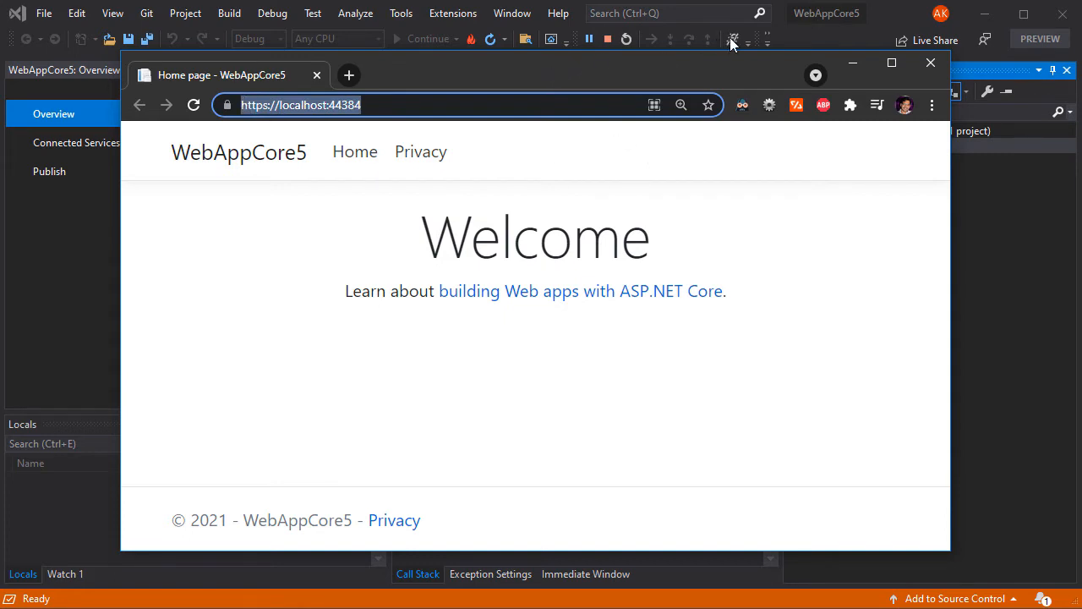
left_click(810, 36)
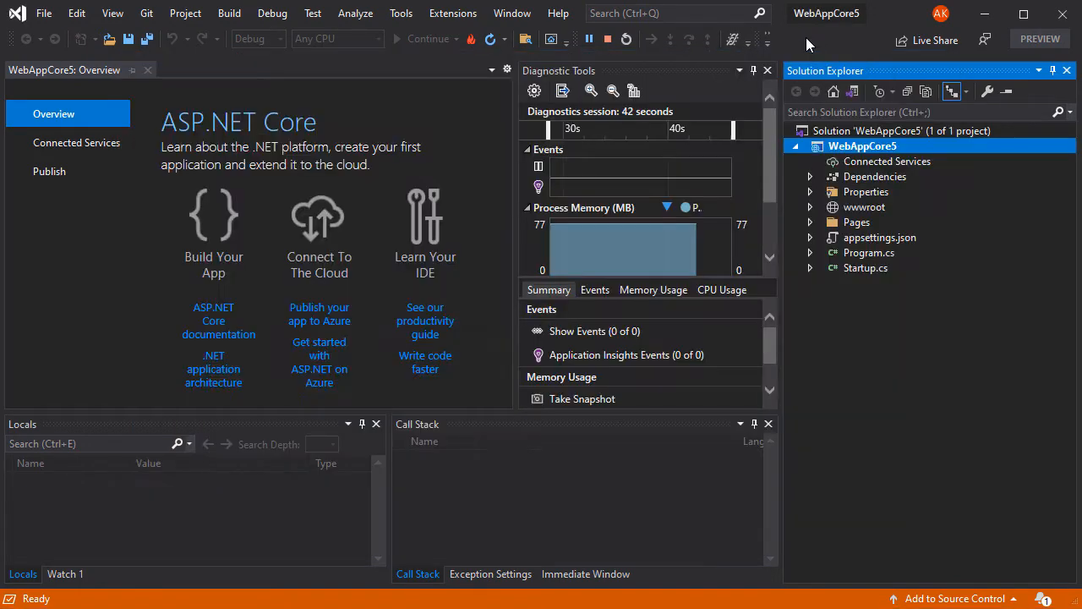
left_click(607, 40)
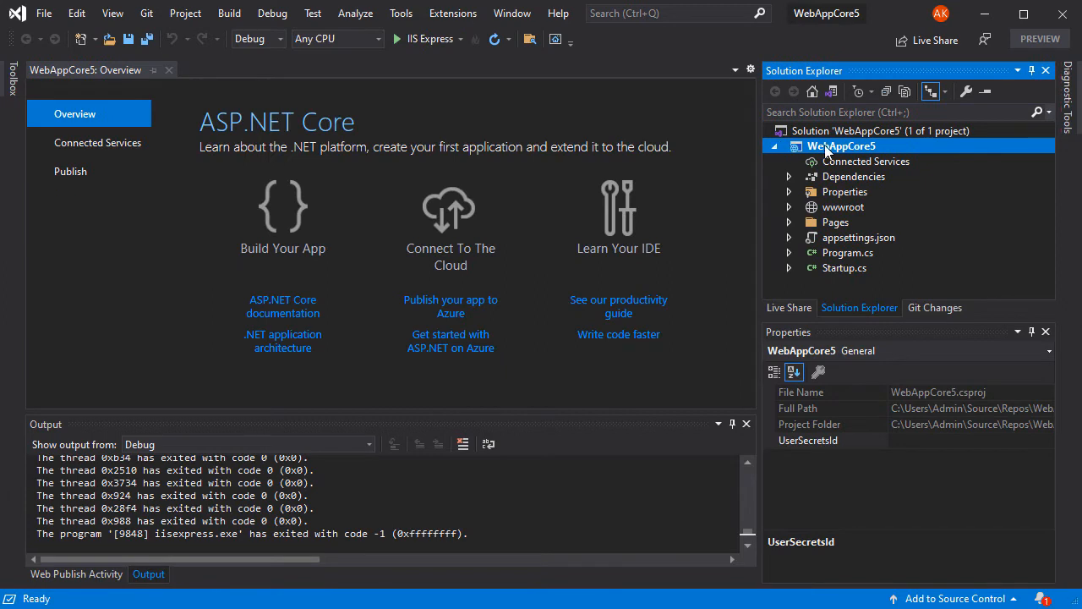
Step: Add a publish profile to the WebAppCore5 project with Azure as target and Azure App Service (Windows) as specific target
right_click(826, 149)
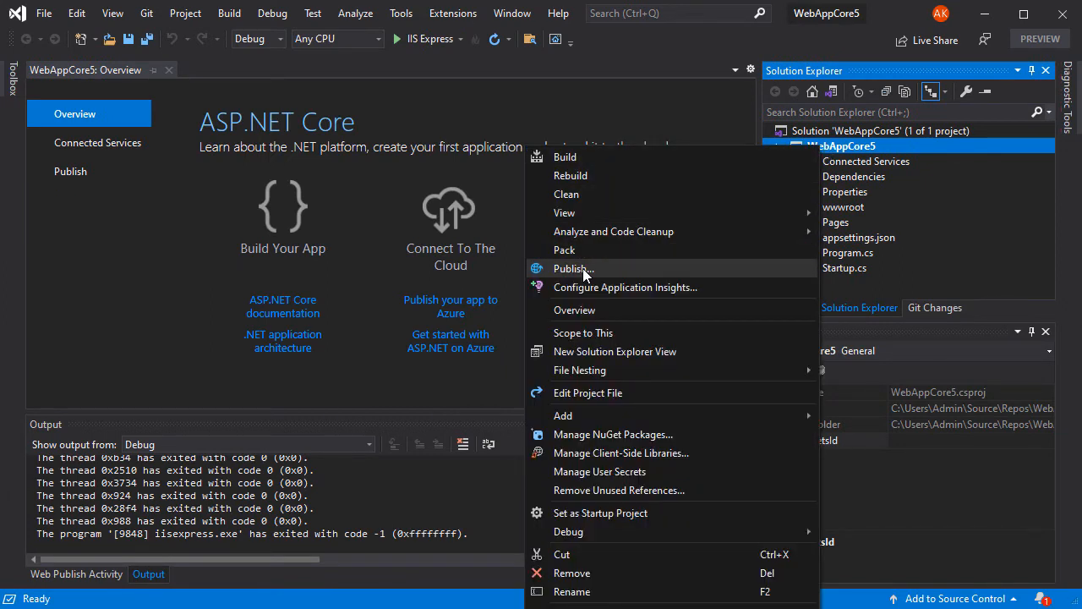
left_click(630, 67)
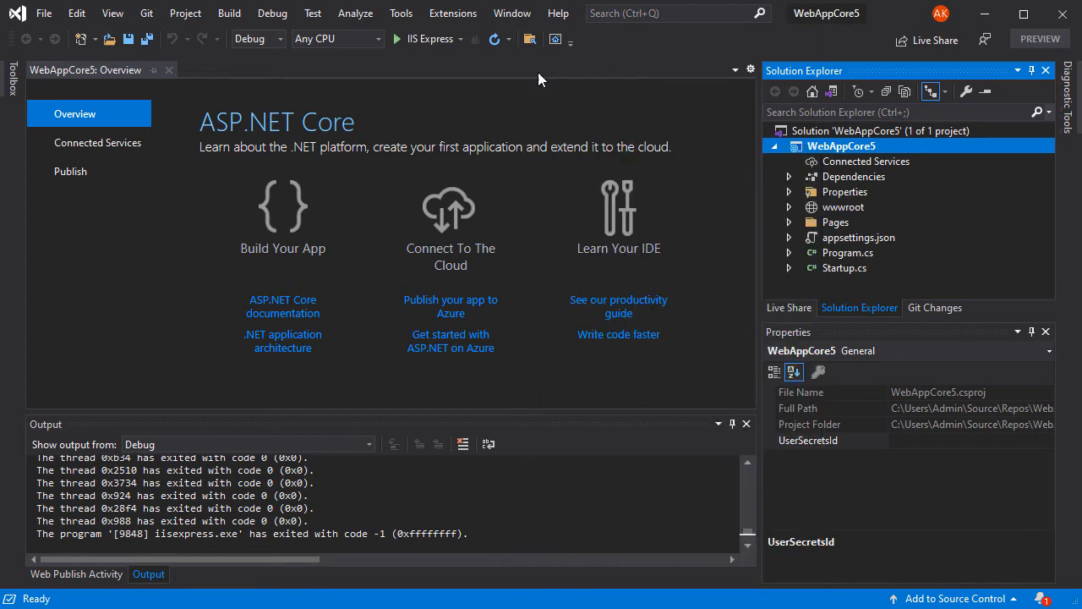
left_click(71, 170)
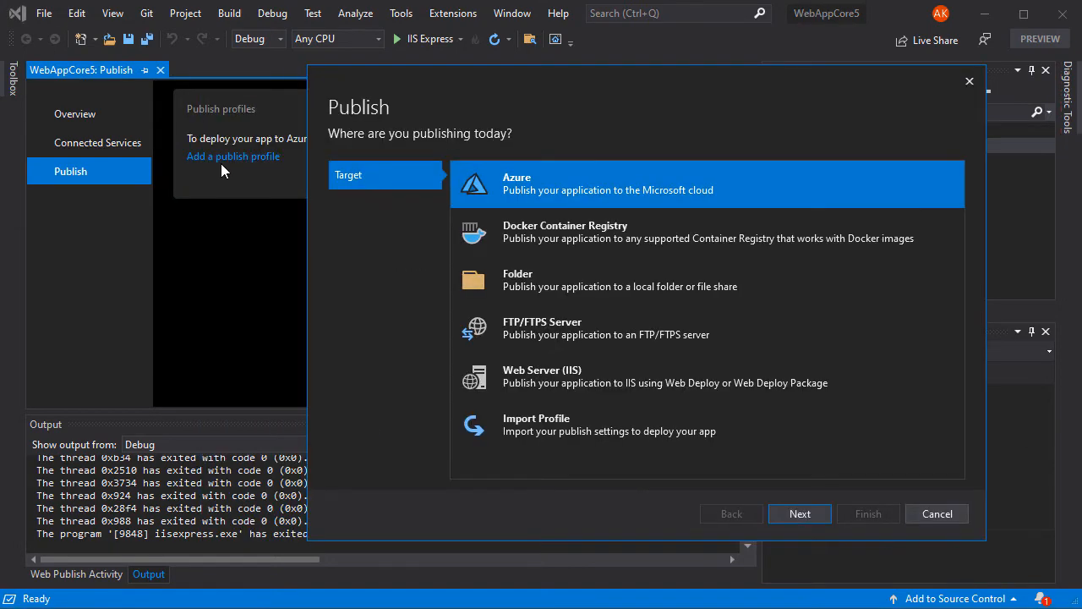
left_click(938, 513)
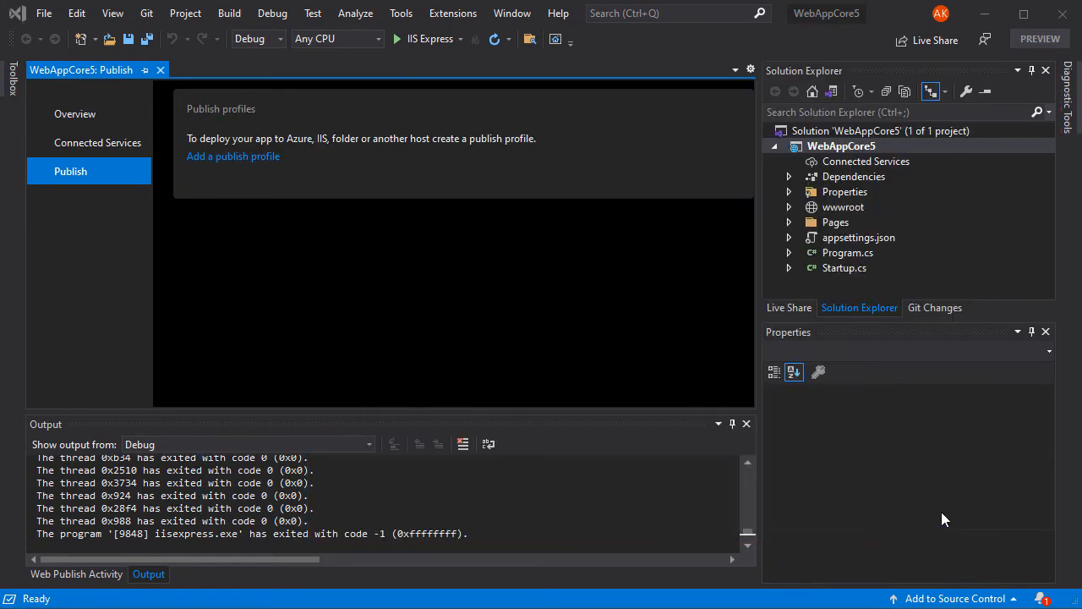
left_click(234, 161)
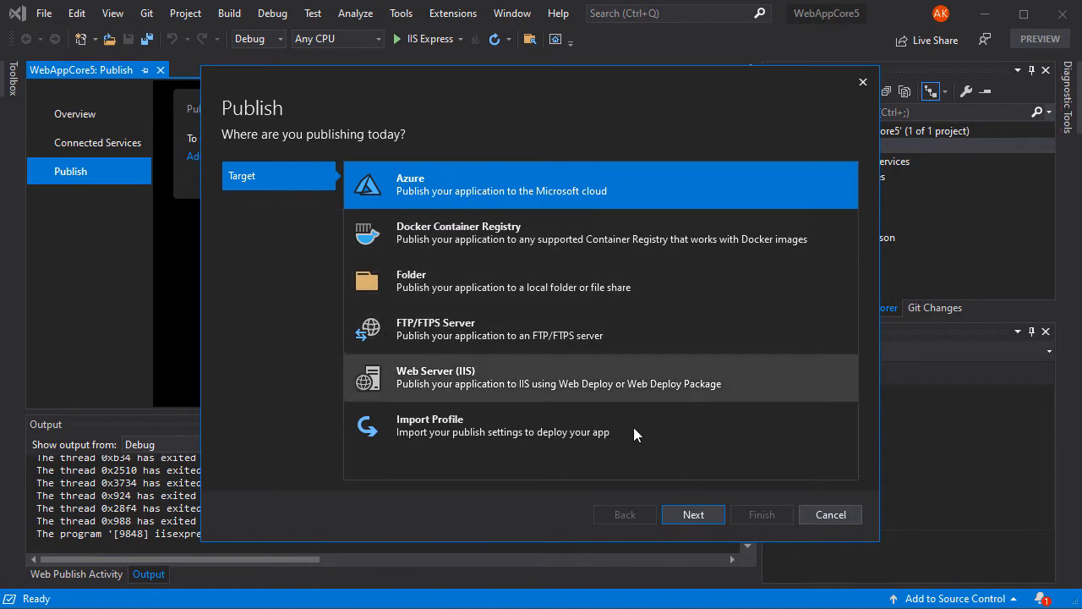
left_click(698, 517)
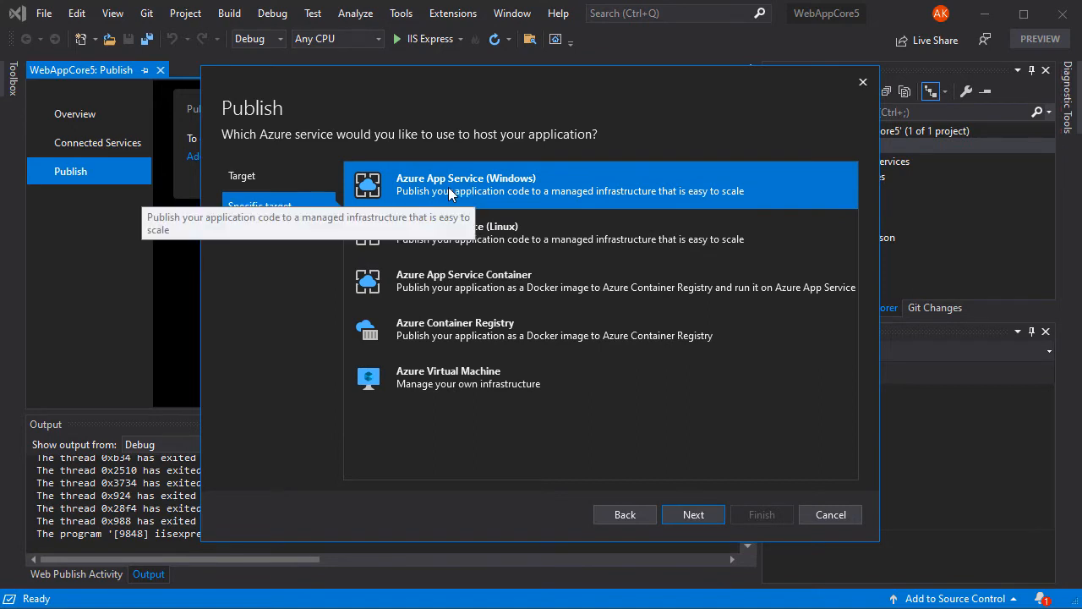
left_click(690, 516)
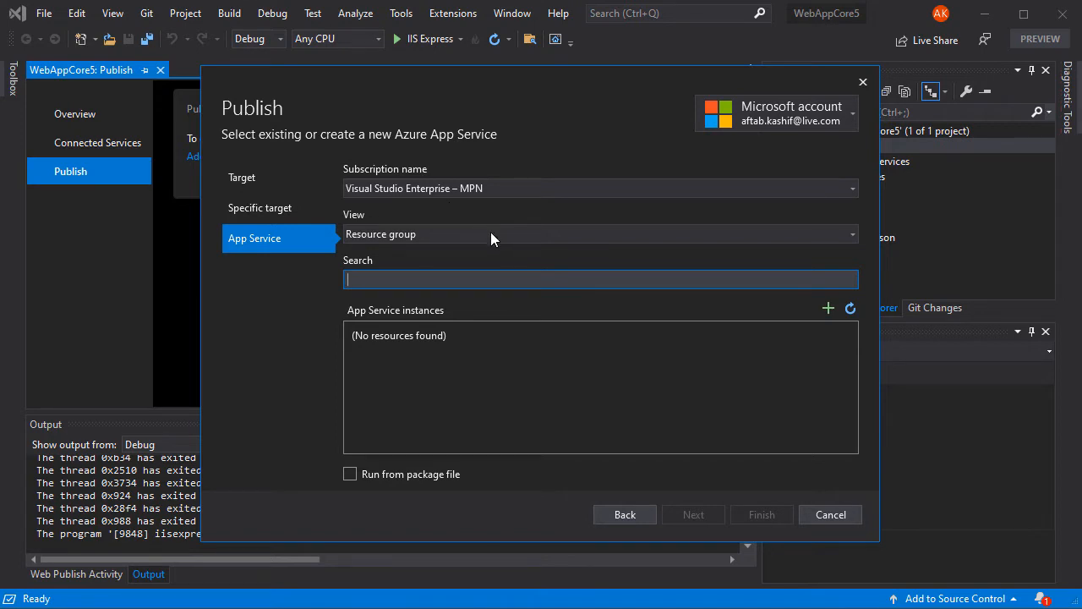
Step: Start a new App Service instance for the publish profile and name it WebAppCore5
left_click(827, 307)
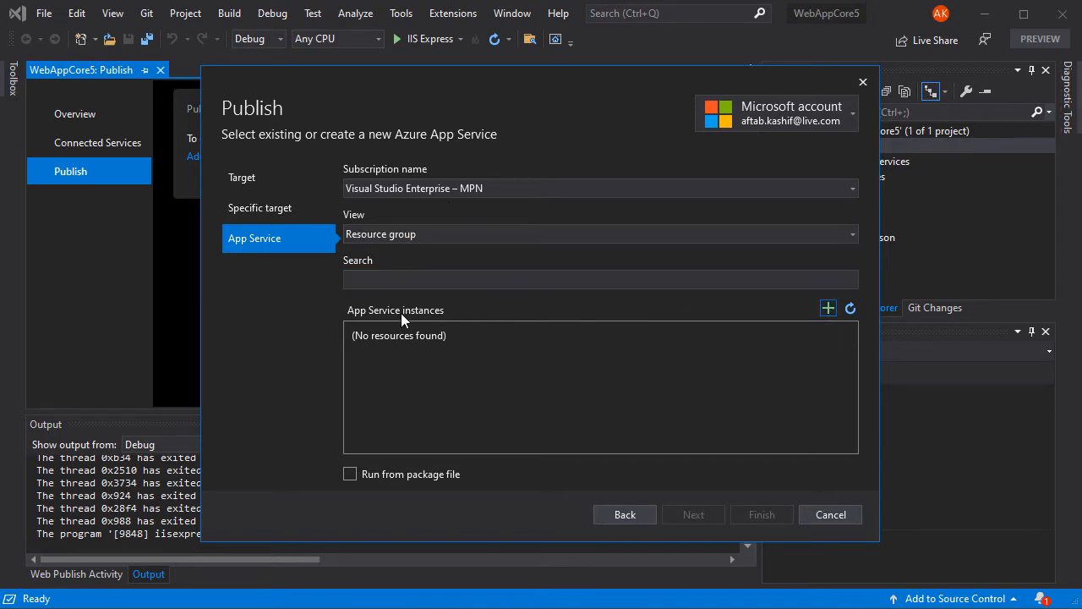
left_click(829, 308)
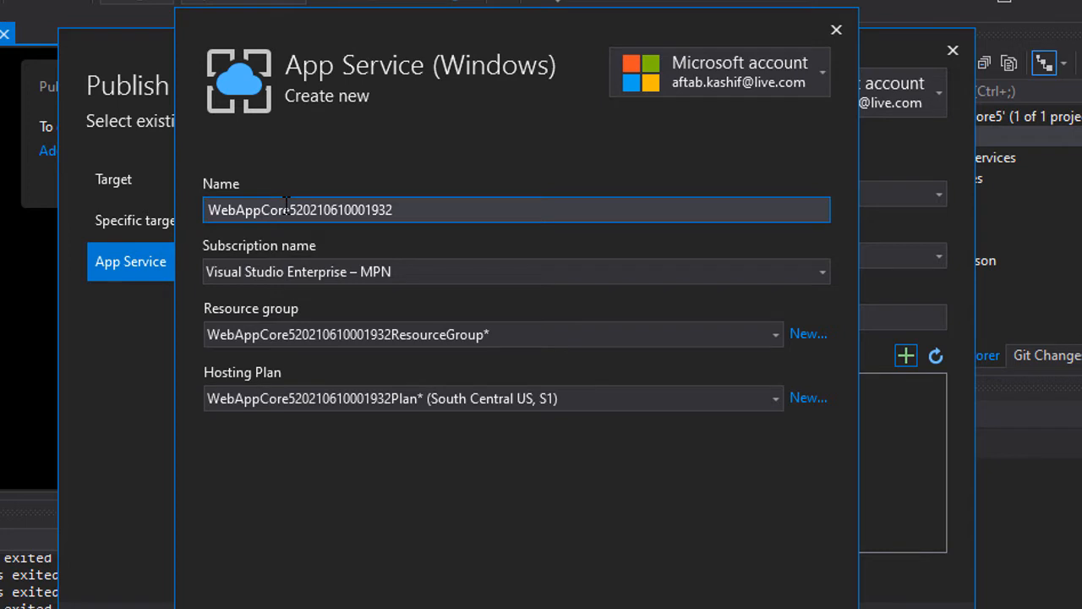
left_click_drag(288, 210, 621, 208)
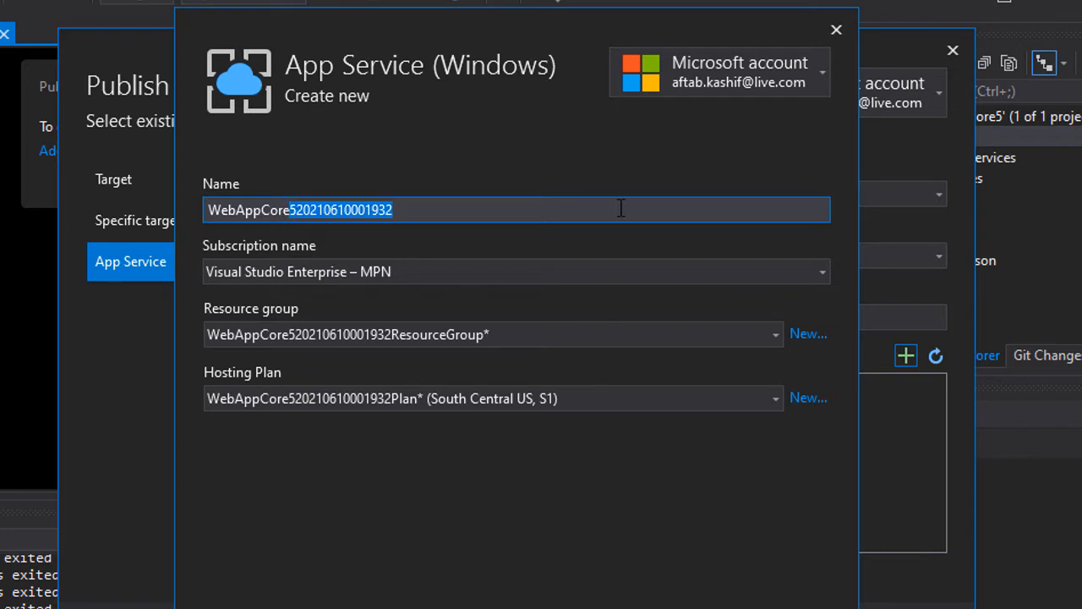
type("5")
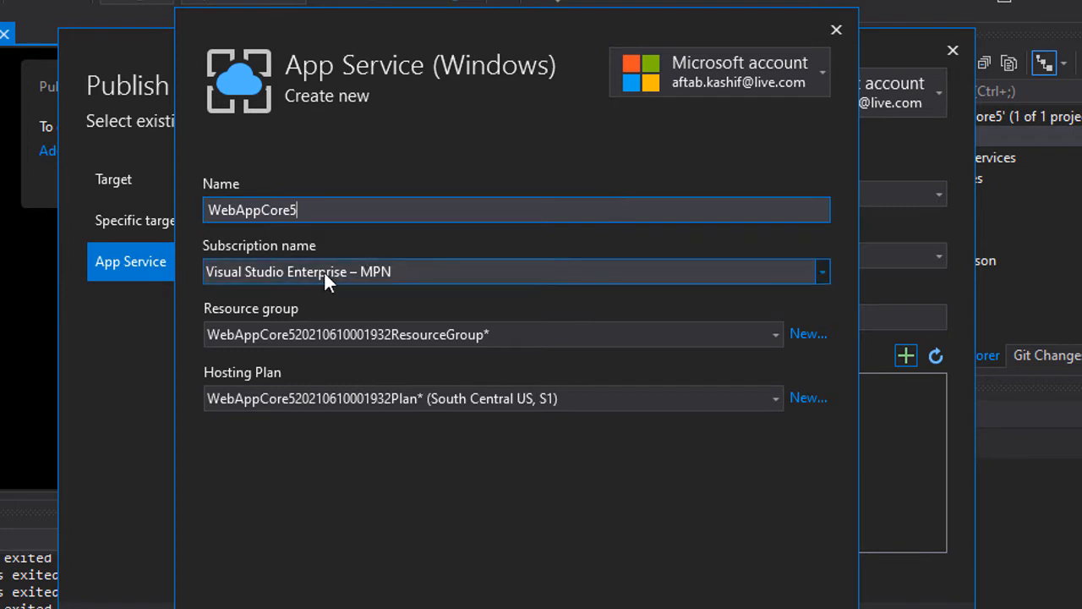
Step: Assign the App Service to a new resource group named rg-theITvideos
left_click(260, 334)
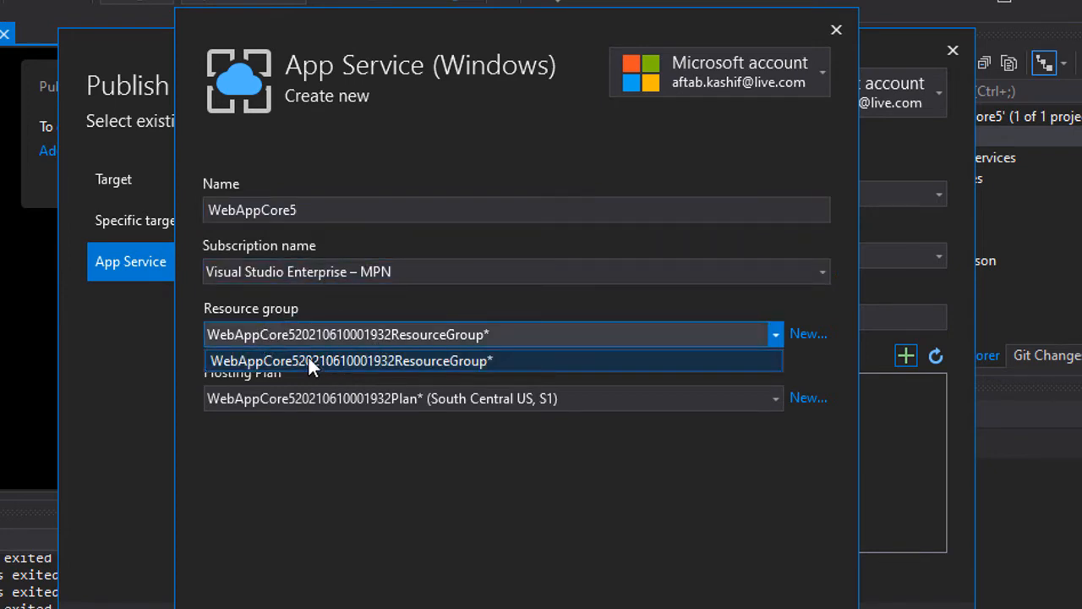
left_click(347, 361)
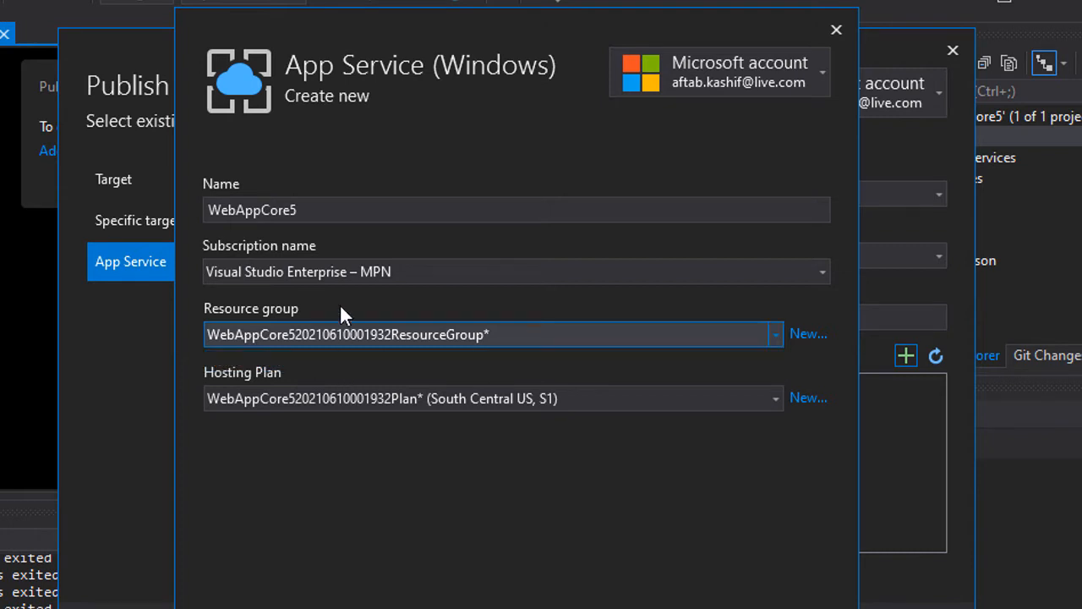
left_click(807, 337)
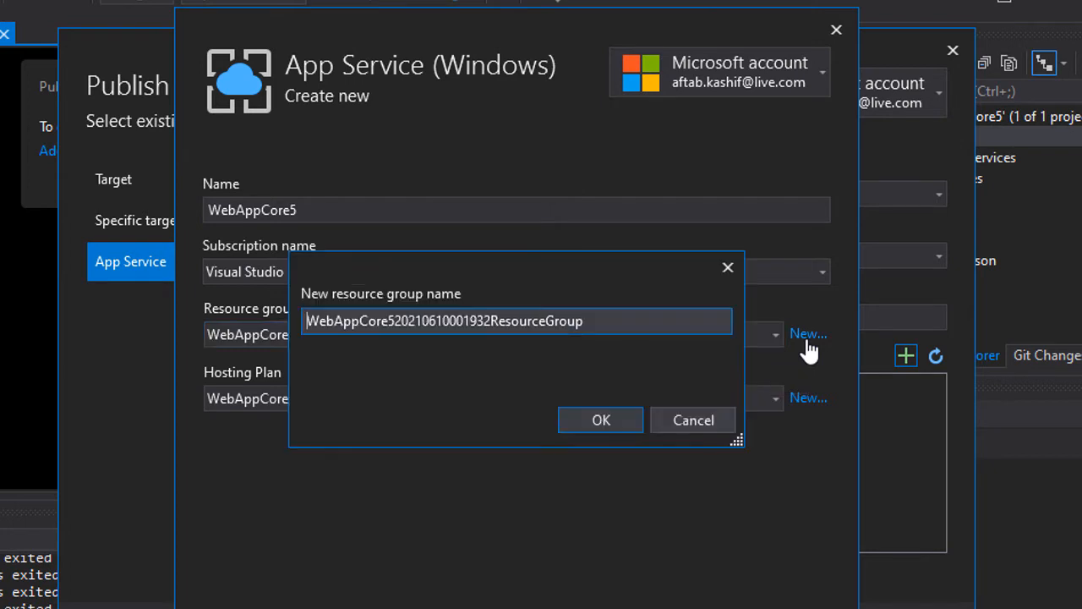
double_click(478, 319)
type("re")
key("BackSpace")
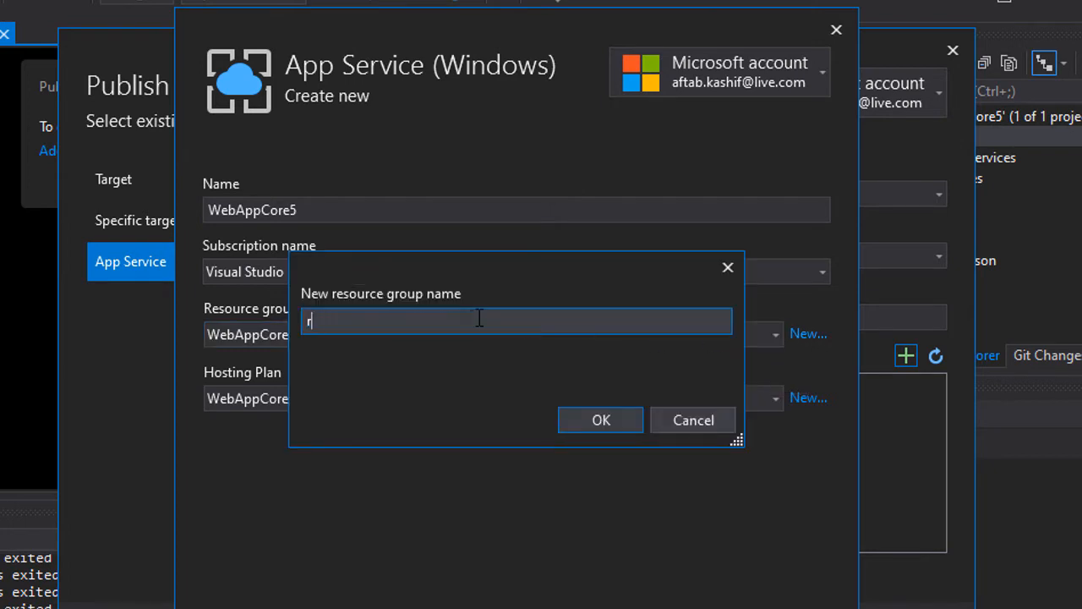
type("g-theITvideos")
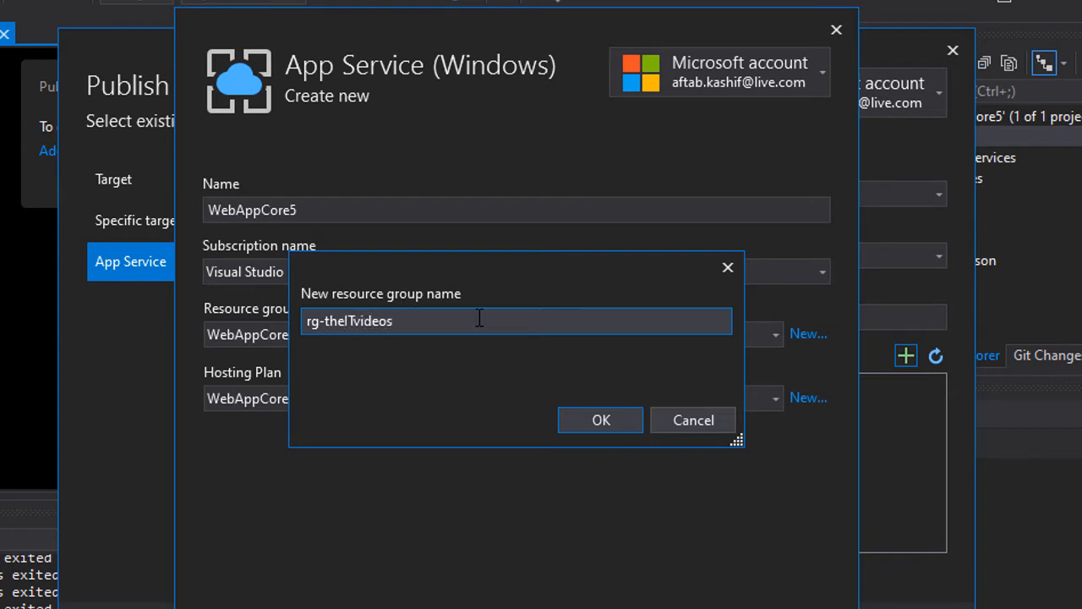
left_click(592, 420)
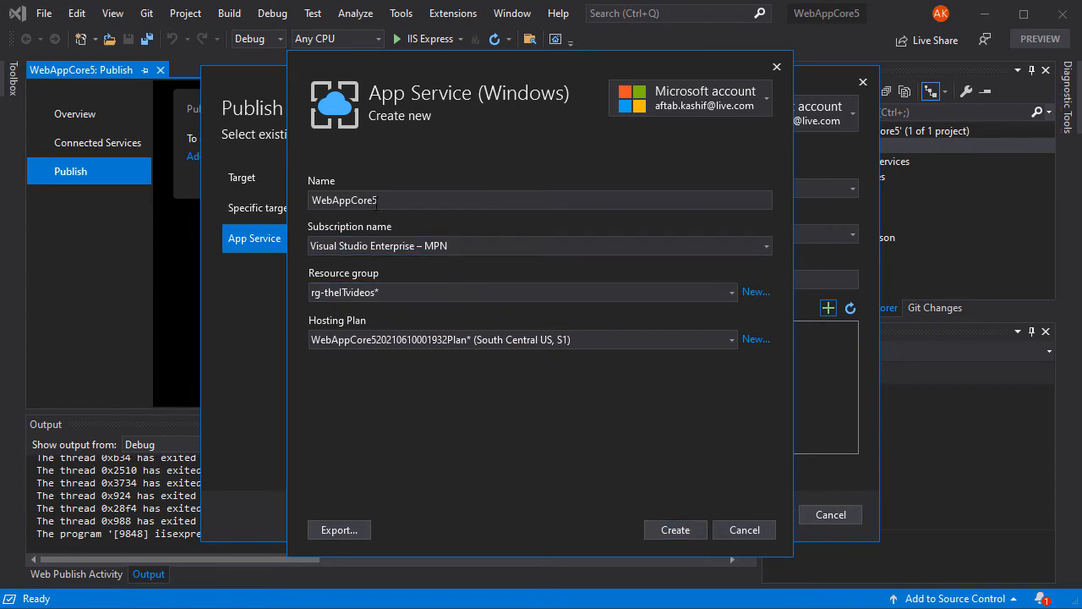
Step: Create the App Service and finish the publish profile with the WebAppCore5 instance under rg-theITvideos
left_click(671, 531)
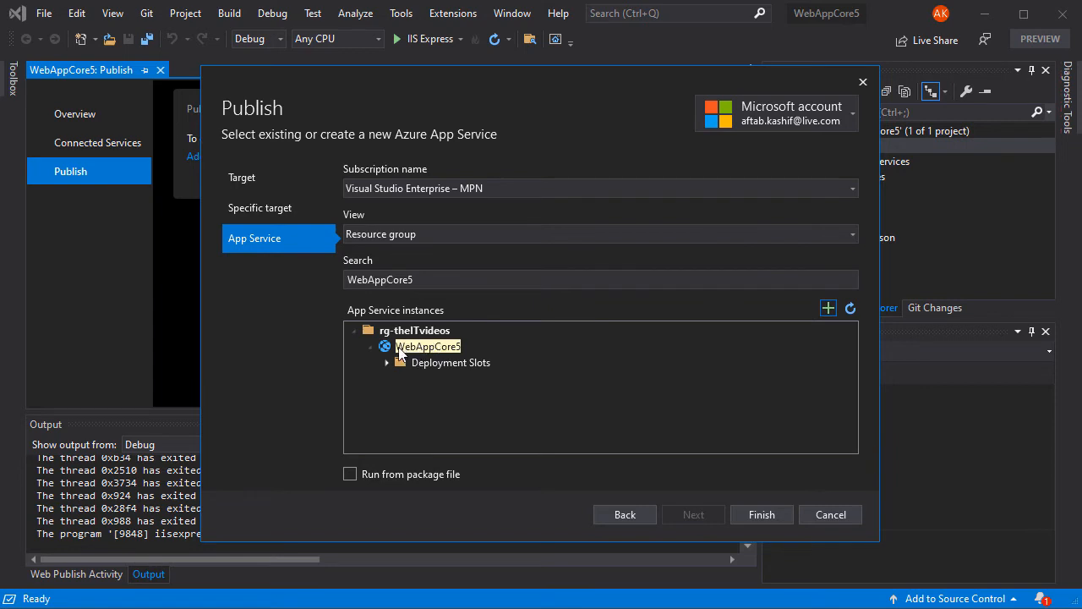
left_click(370, 347)
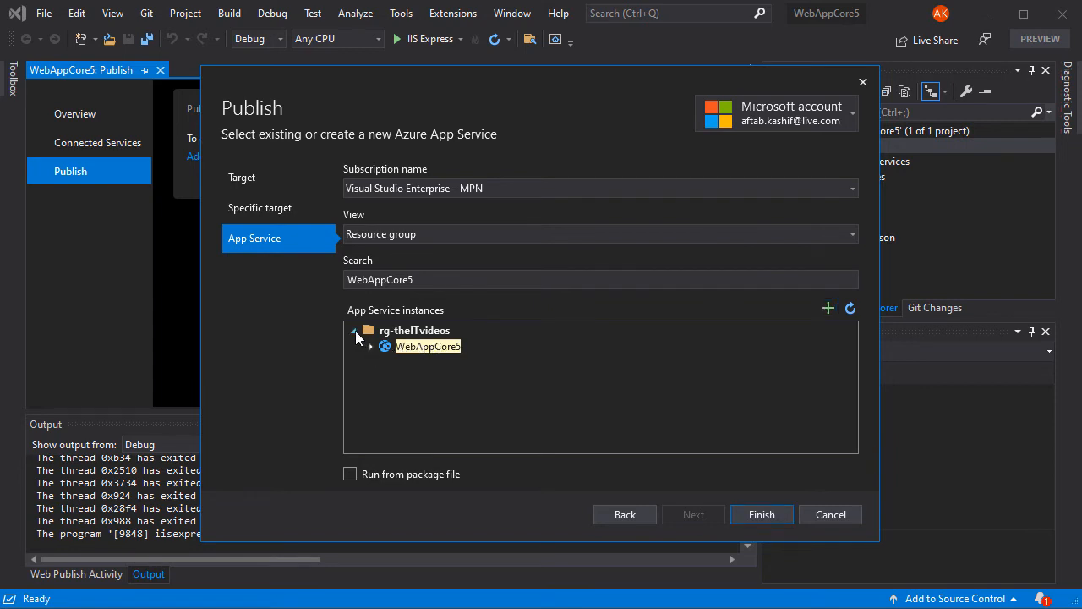
left_click(355, 331)
left_click(355, 331)
left_click(760, 514)
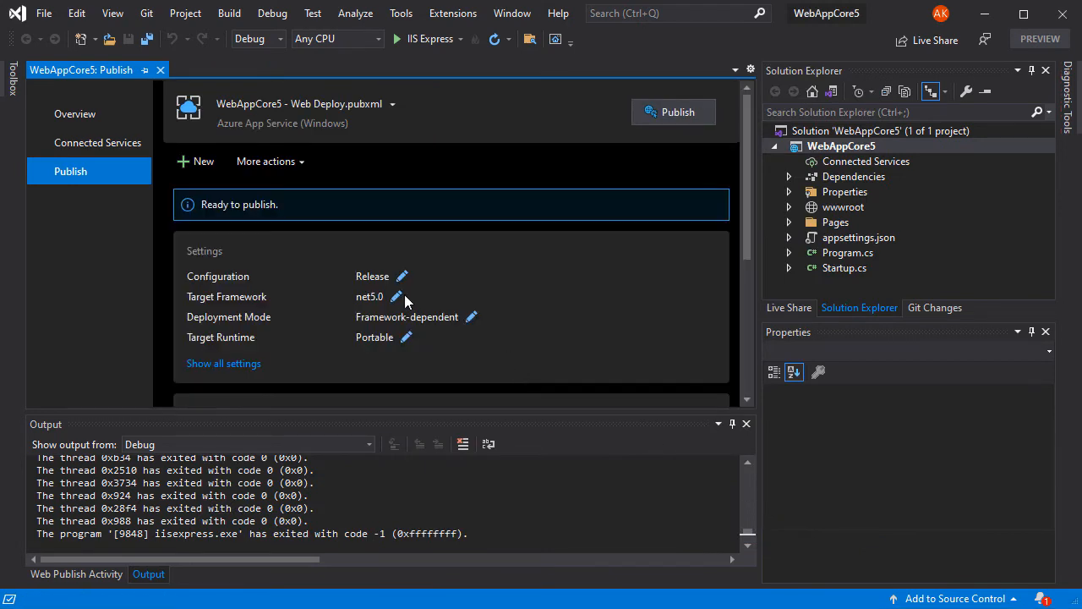
Step: Open the hosted site from the publish profile and turn off Dark Reader for webappcore5.azurewebsites.net
scroll(427, 261, "down", 4)
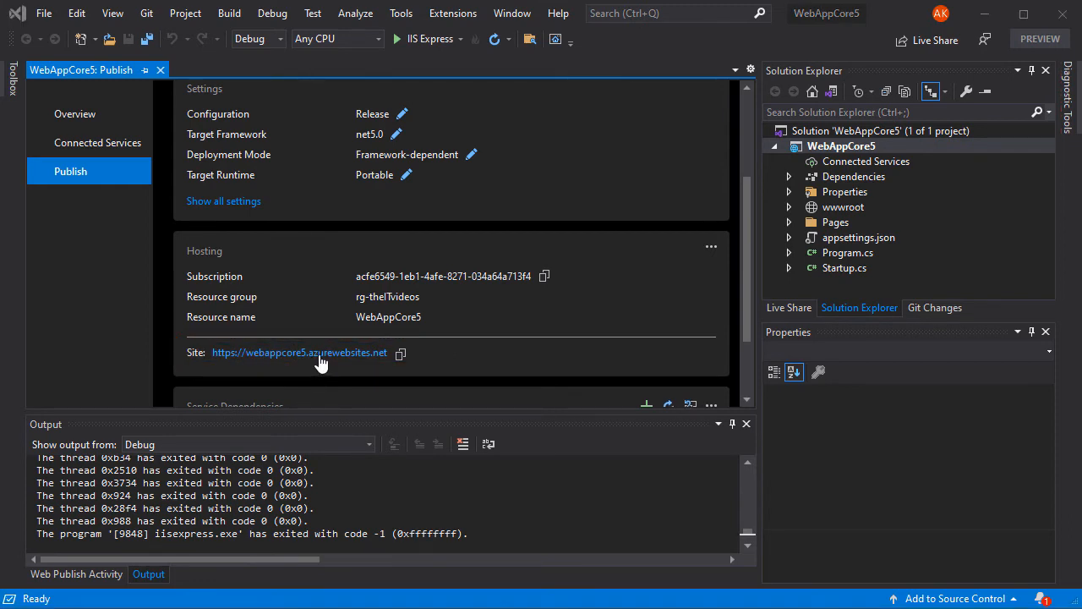
left_click(319, 354)
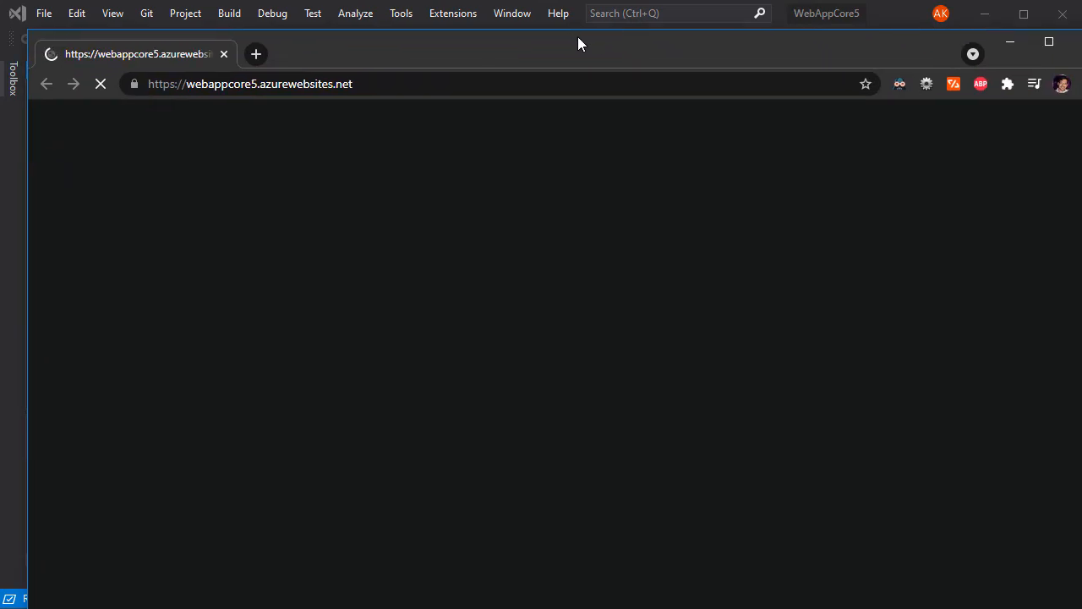
left_click(900, 84)
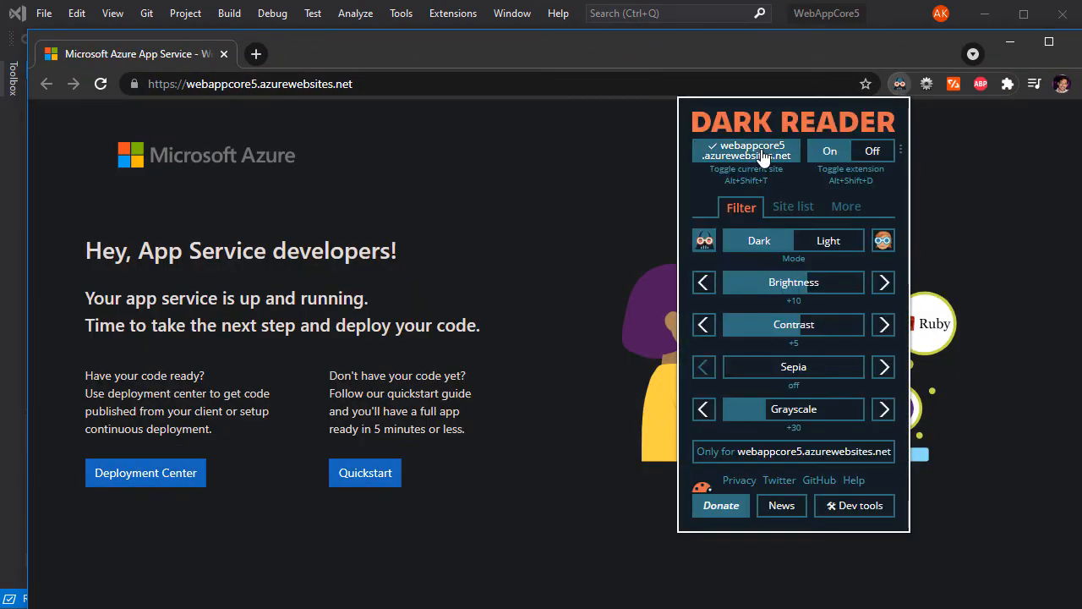
left_click(763, 156)
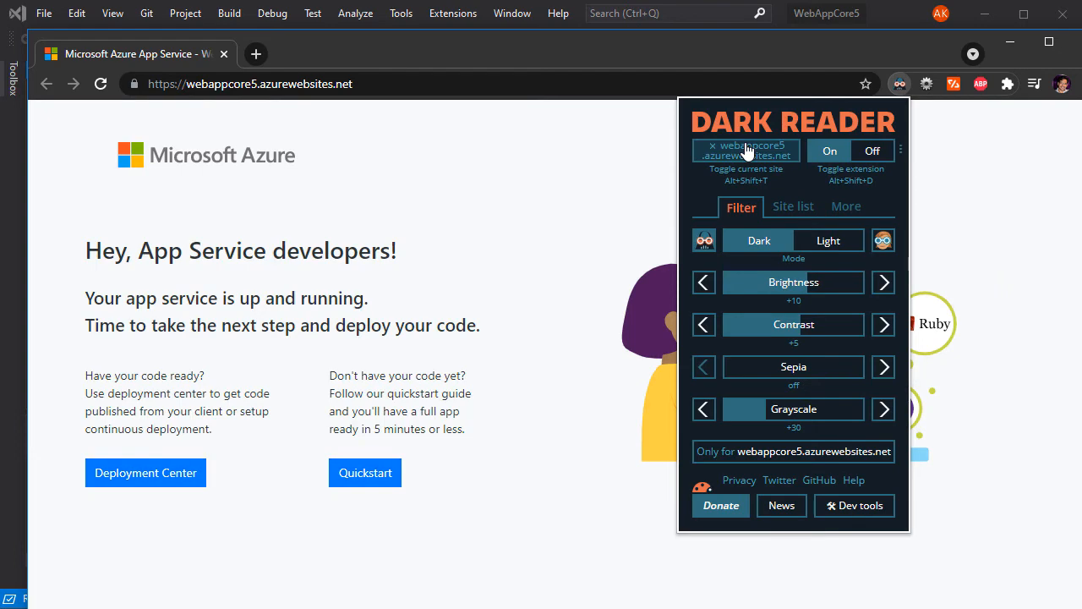
left_click(875, 157)
left_click(822, 54)
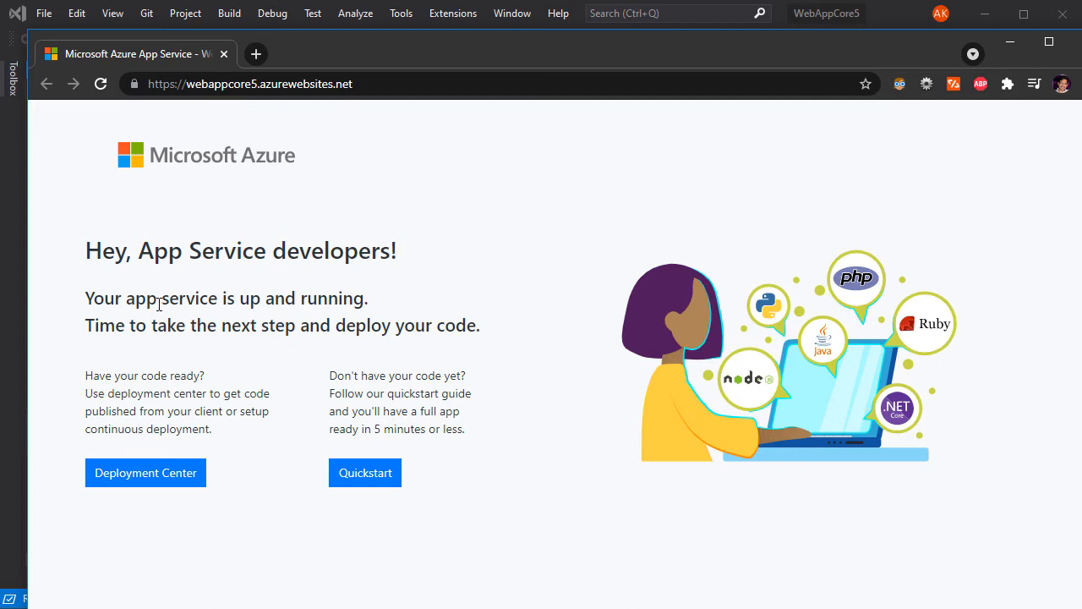
Step: Check the App Service status message on the site's default page, and move the browser aside to uncover the publish profile's hosting details
left_click_drag(86, 299, 370, 299)
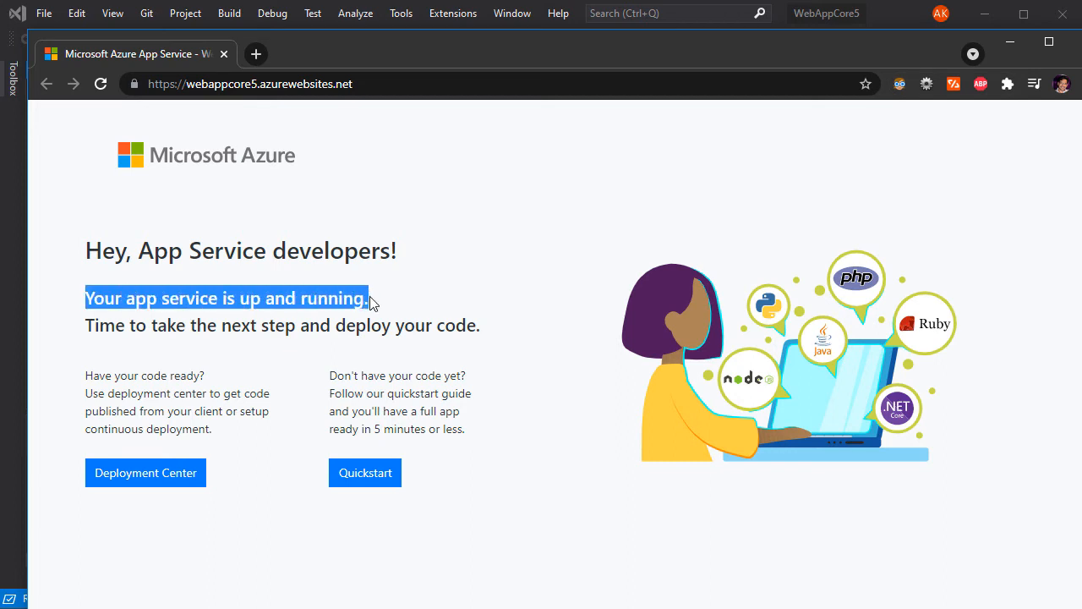
left_click_drag(375, 58, 621, 121)
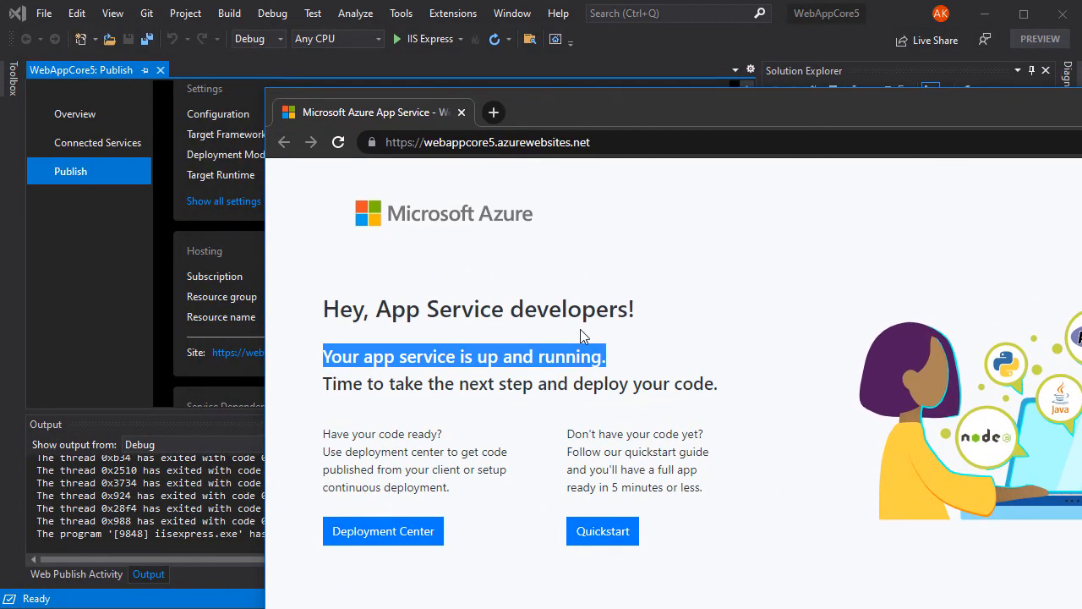
left_click_drag(587, 112, 815, 168)
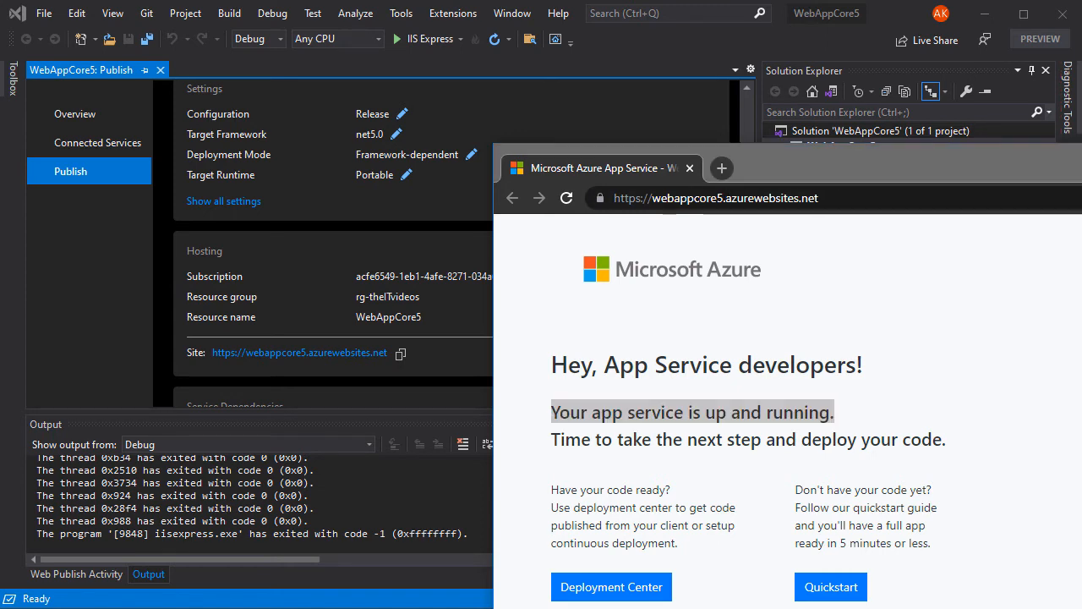
Step: Switch to the Azure portal and open the WebAppCore5 App Service from the rg-theITvideos resource group
left_click_drag(877, 206, 587, 74)
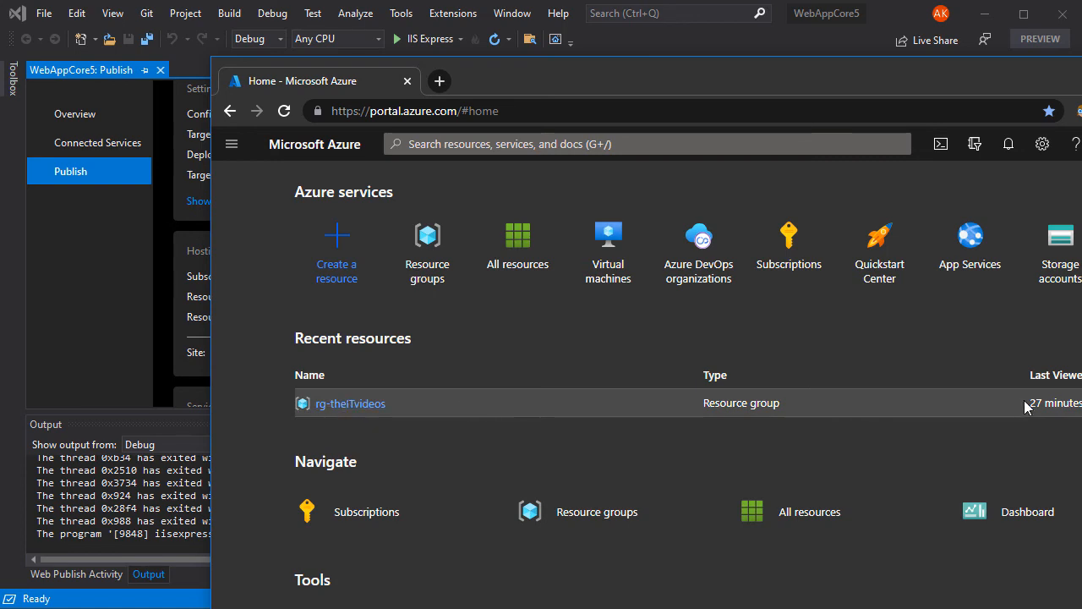
left_click(361, 404)
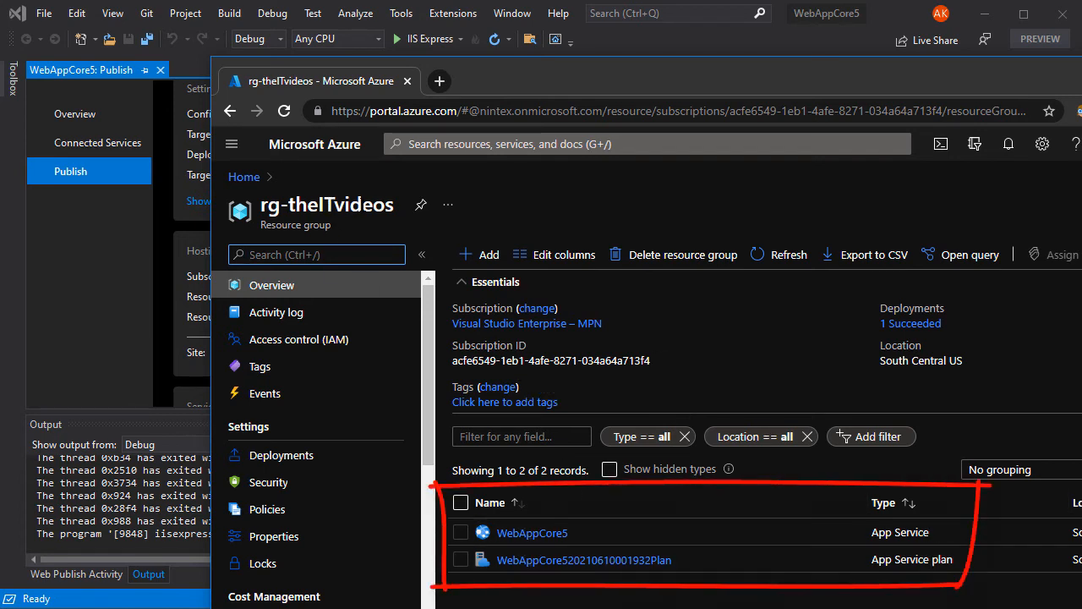
left_click(532, 533)
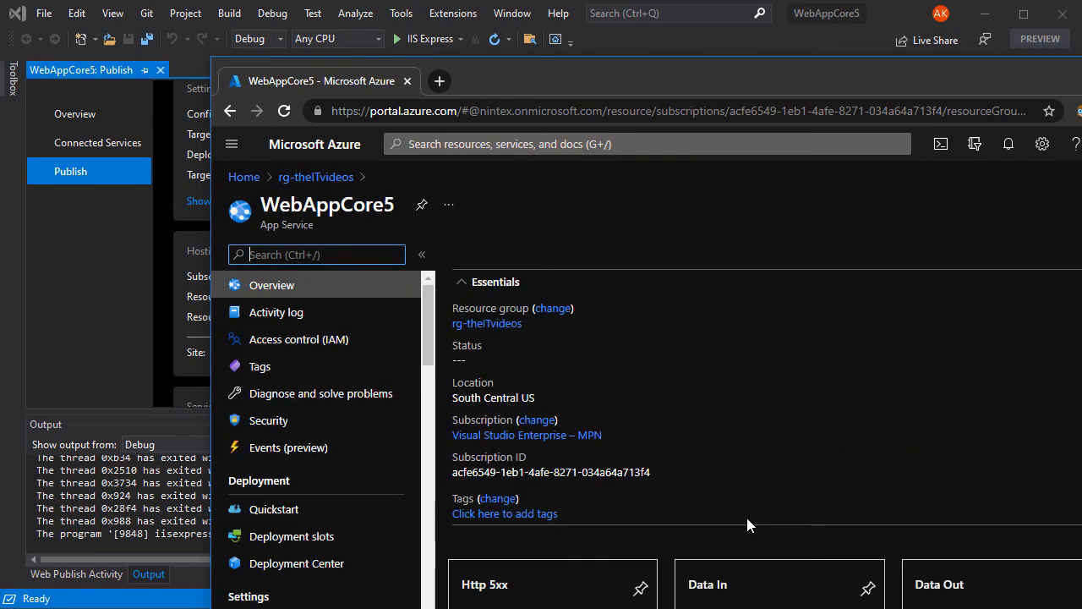
Step: Dismiss the portal's credit notification and compare the App Service's URL with the publish profile's site address in Visual Studio
left_click_drag(707, 79, 507, 27)
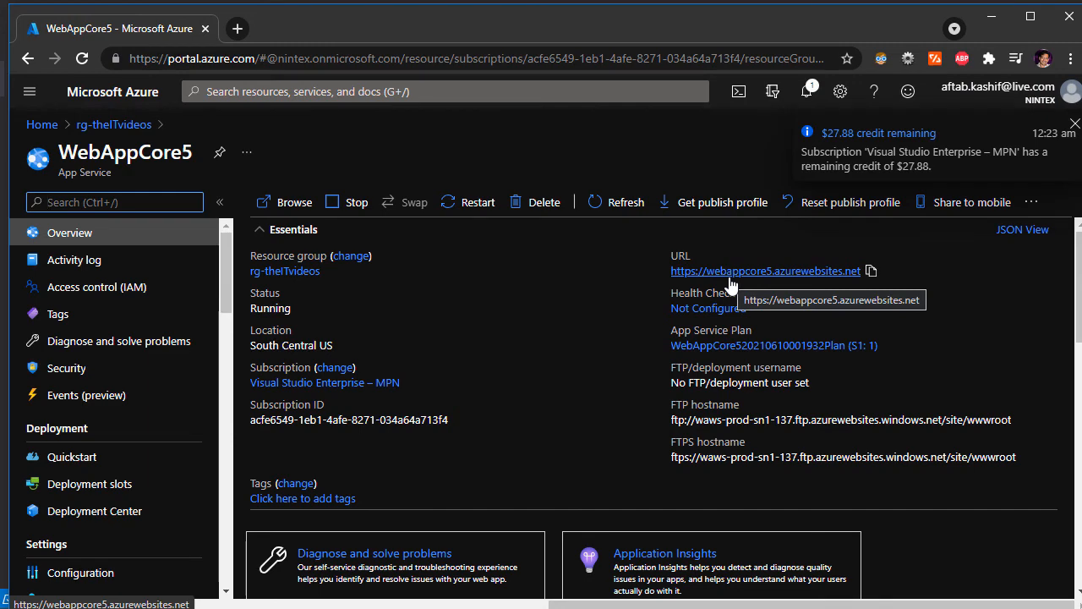
left_click(1073, 125)
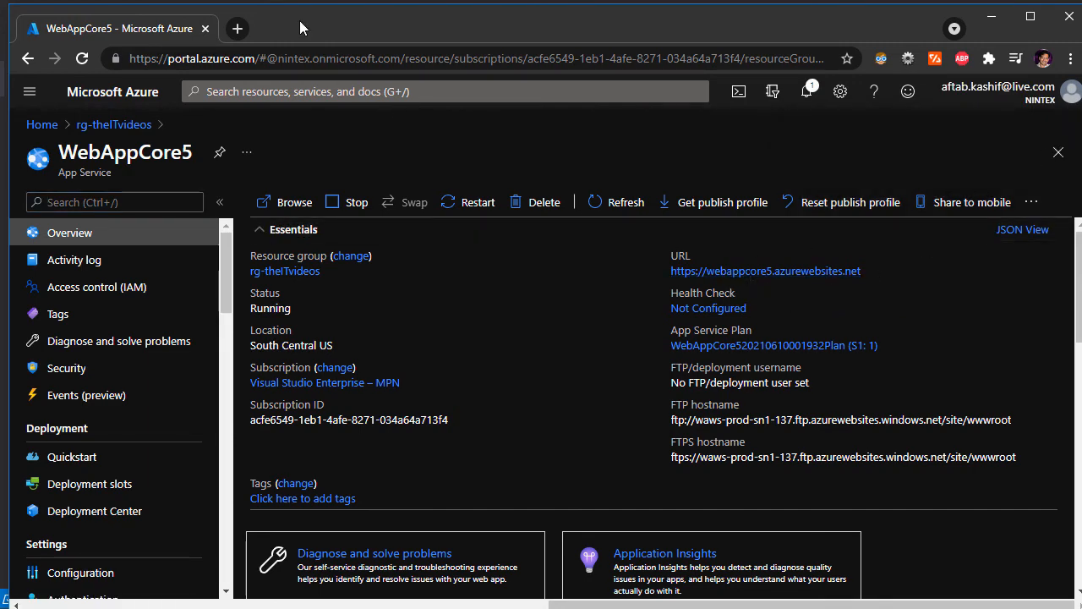
left_click_drag(299, 20, 824, 68)
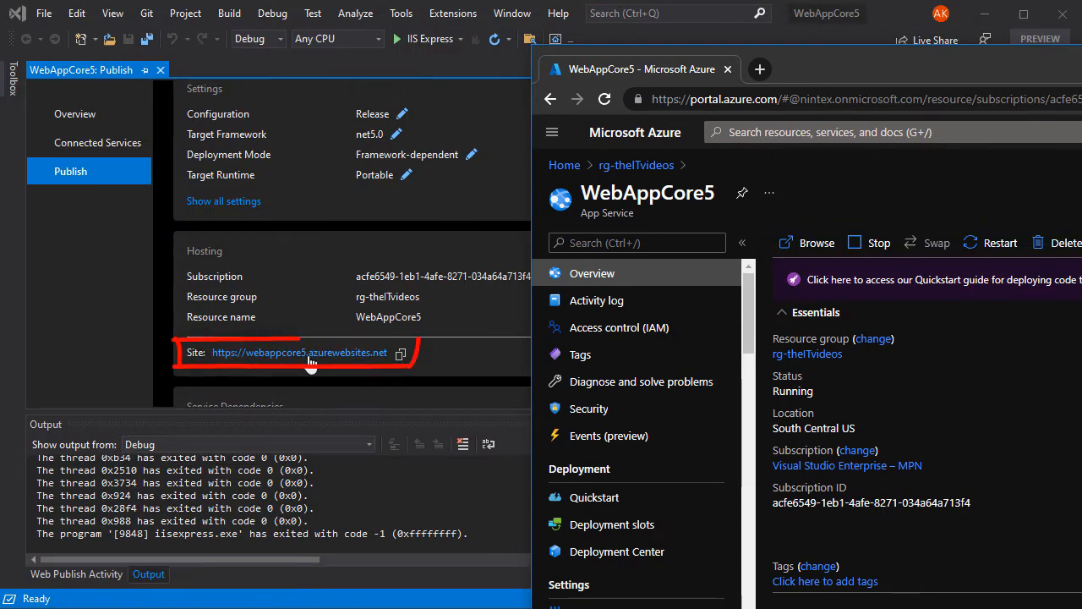
mouse_move(1081, 63)
left_mouse_down()
mouse_move(899, 65)
mouse_move(985, 70)
left_mouse_up()
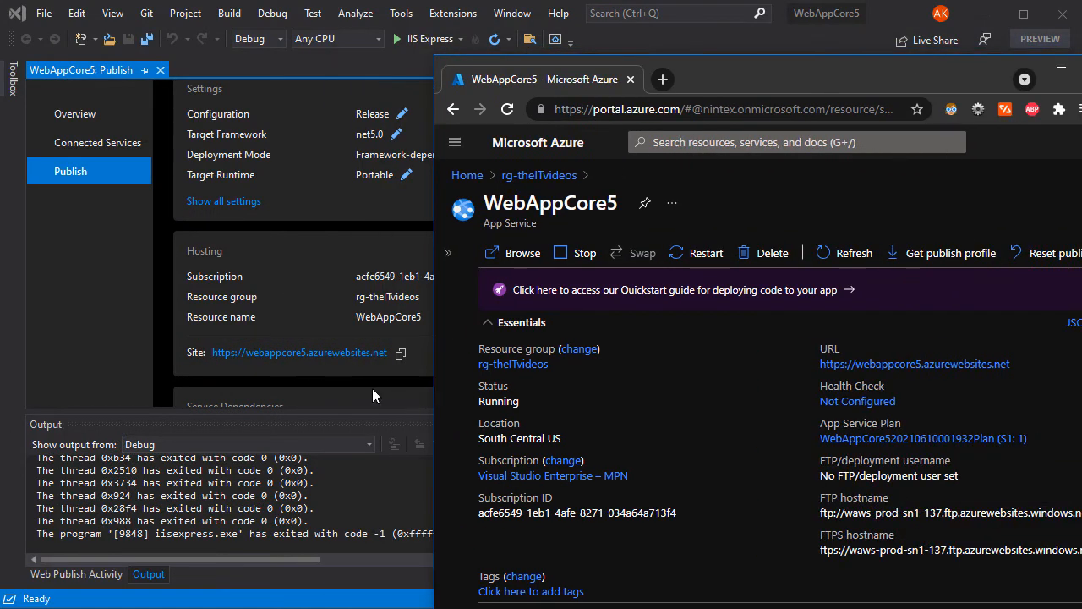
Step: Open the App Service's URL from the Azure portal, widen the browser window and highlight the service status sentence on the default page
left_click(901, 365)
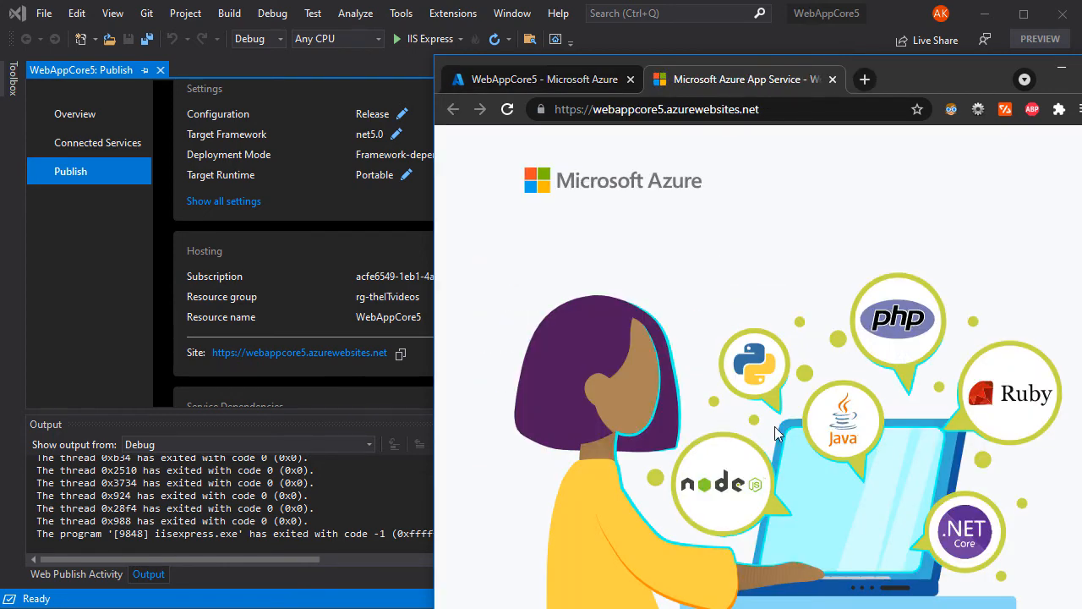
scroll(778, 433, "down", 3)
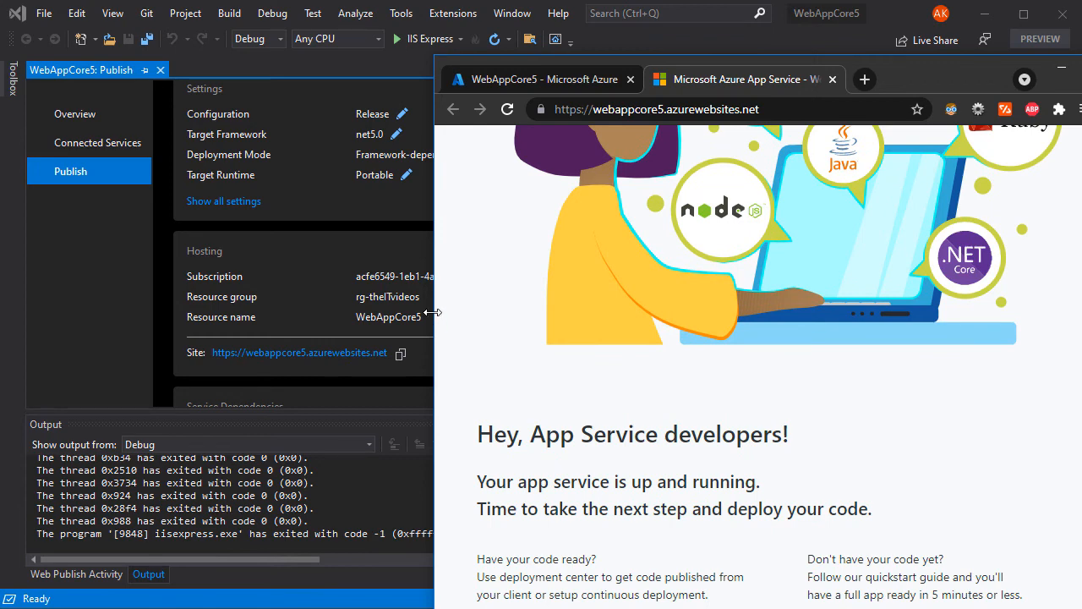
left_click_drag(430, 313, 159, 283)
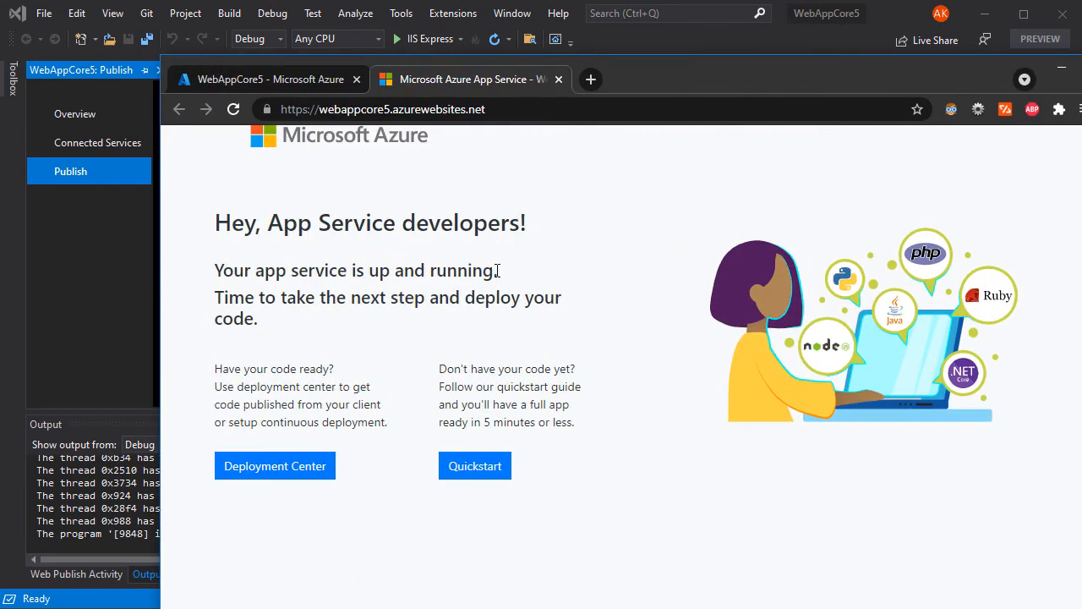
left_click_drag(497, 271, 224, 267)
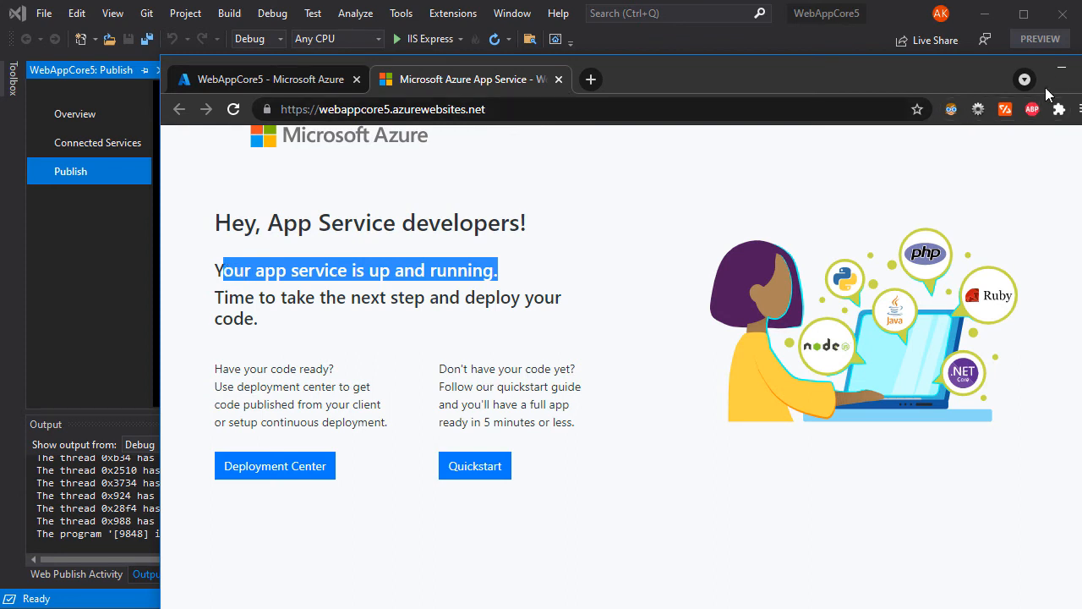
Step: Return to Visual Studio, publish WebAppCore5 with the Web Deploy profile and check the restart message in the build output
left_click(891, 15)
scroll(478, 268, "up", 4)
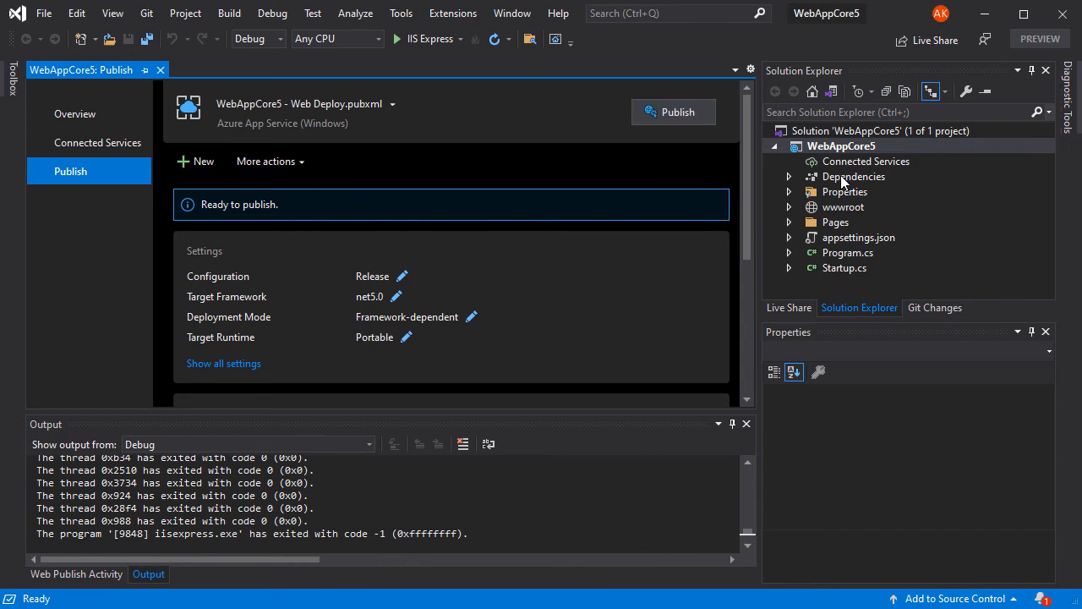
left_click(675, 114)
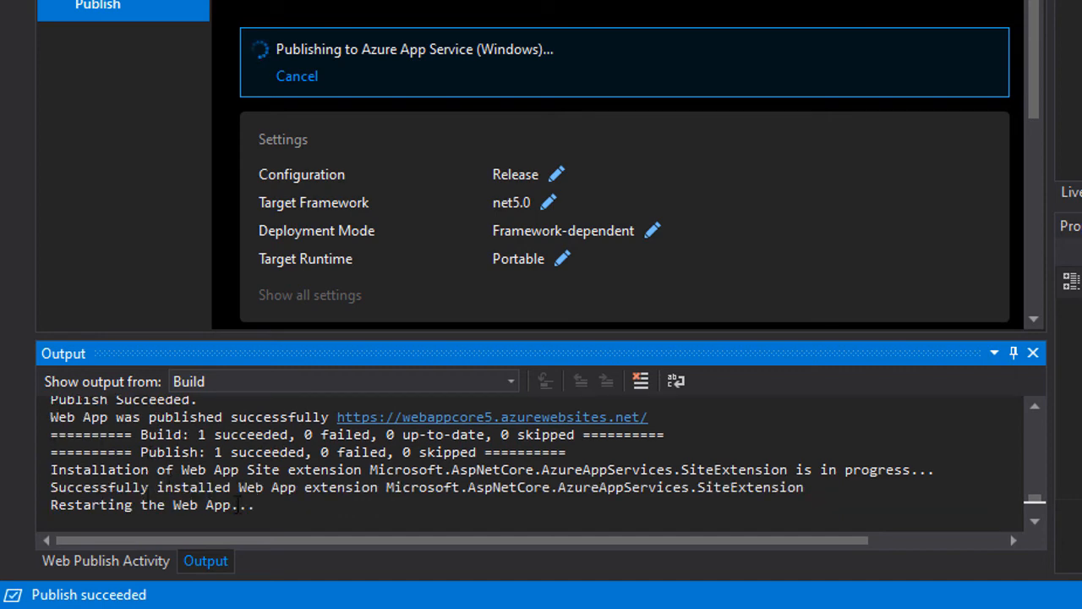
left_click_drag(238, 505, 84, 505)
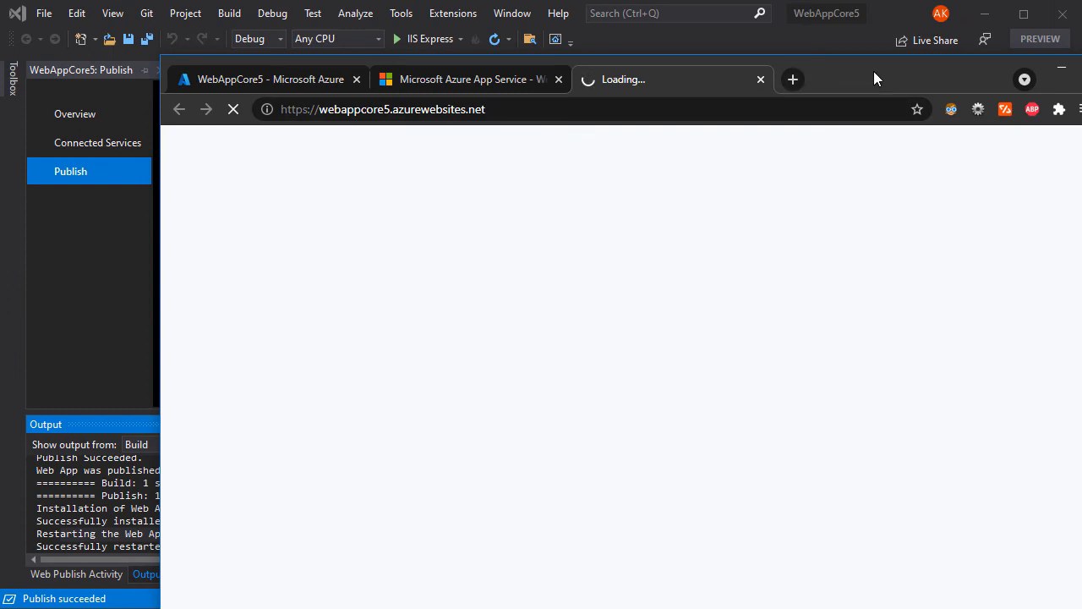
Step: Bring the browser fully into view and compare the published WebAppCore5 home page with the earlier App Service default page
left_click_drag(874, 71, 766, 46)
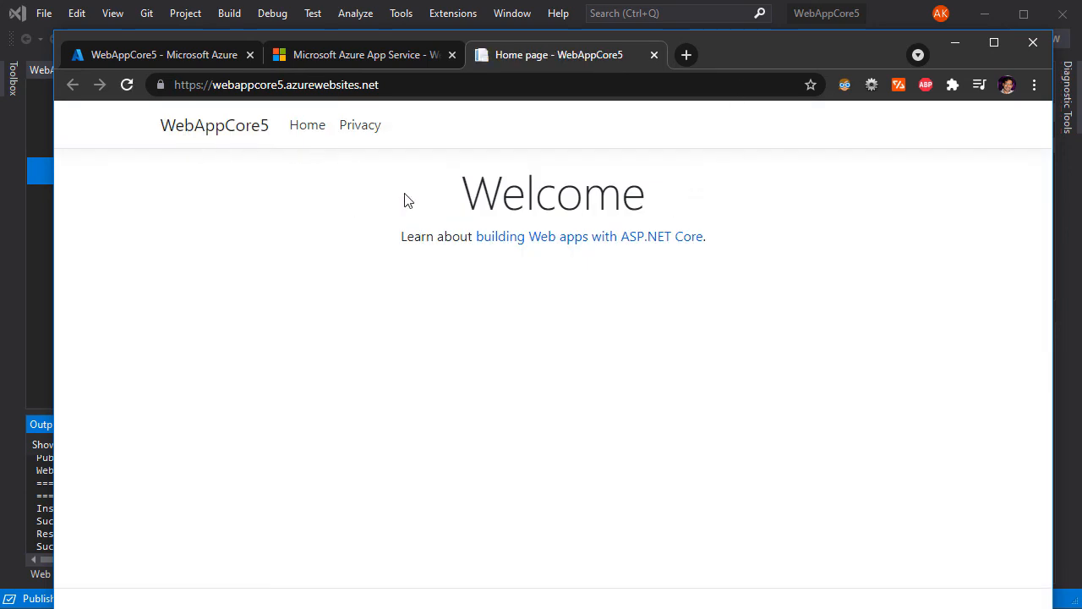
left_click_drag(759, 47, 741, 18)
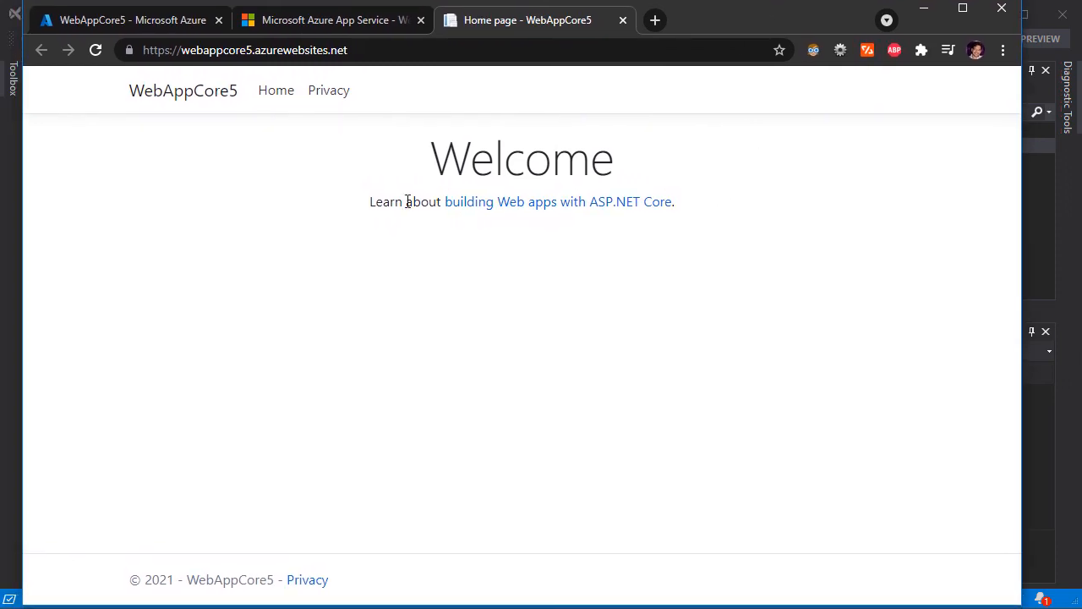
left_click(352, 25)
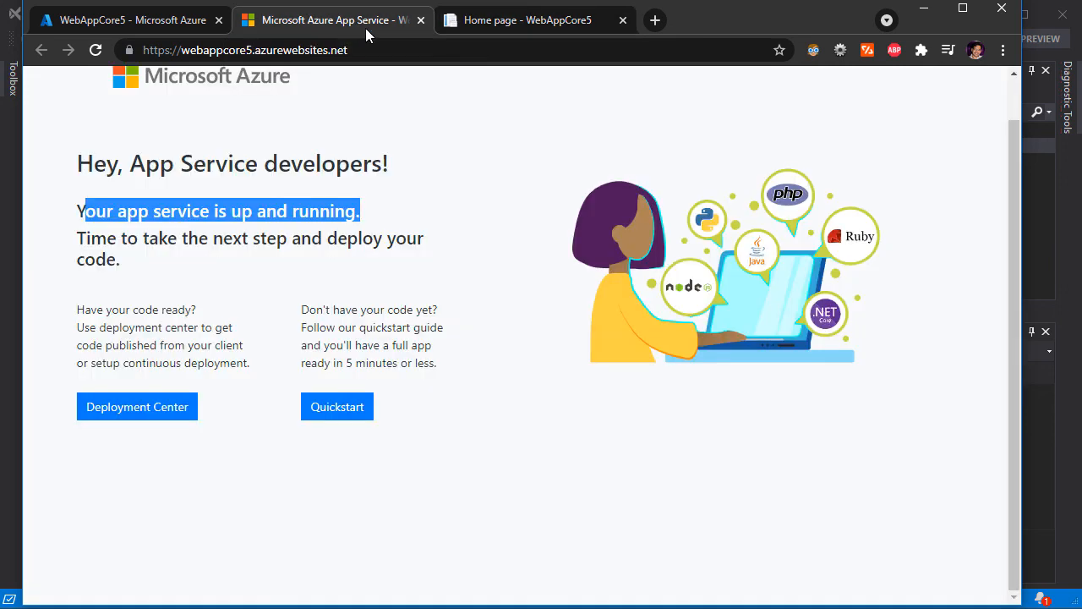
left_click(226, 241)
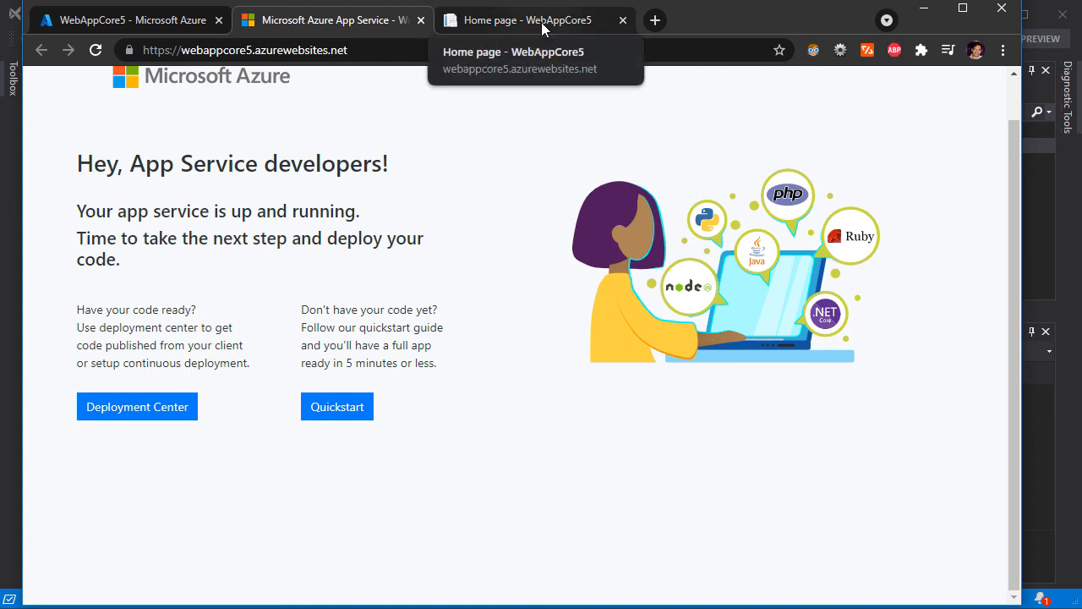
left_click(497, 20)
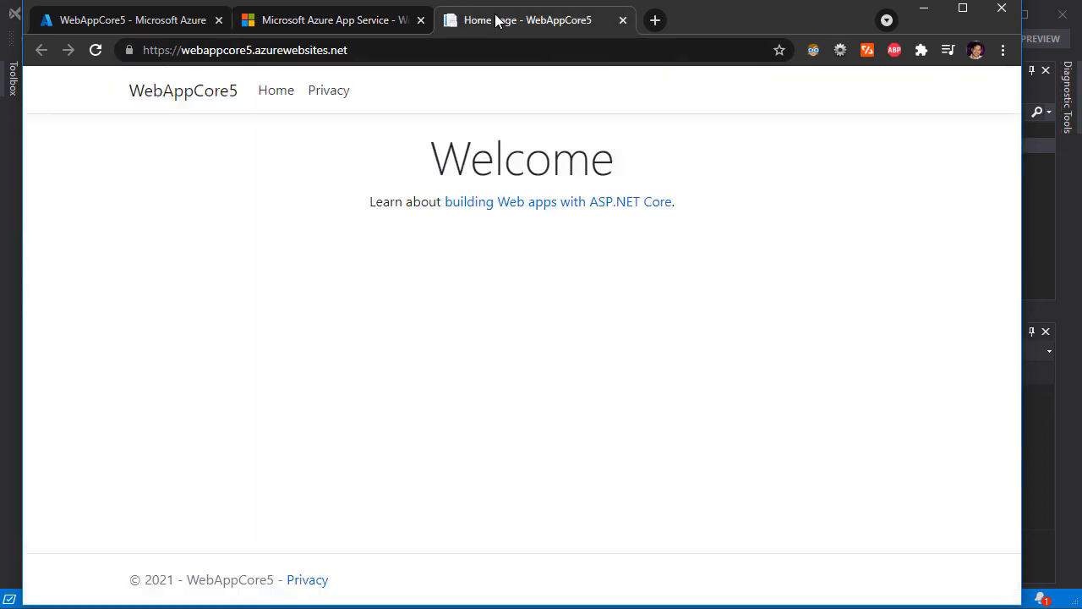